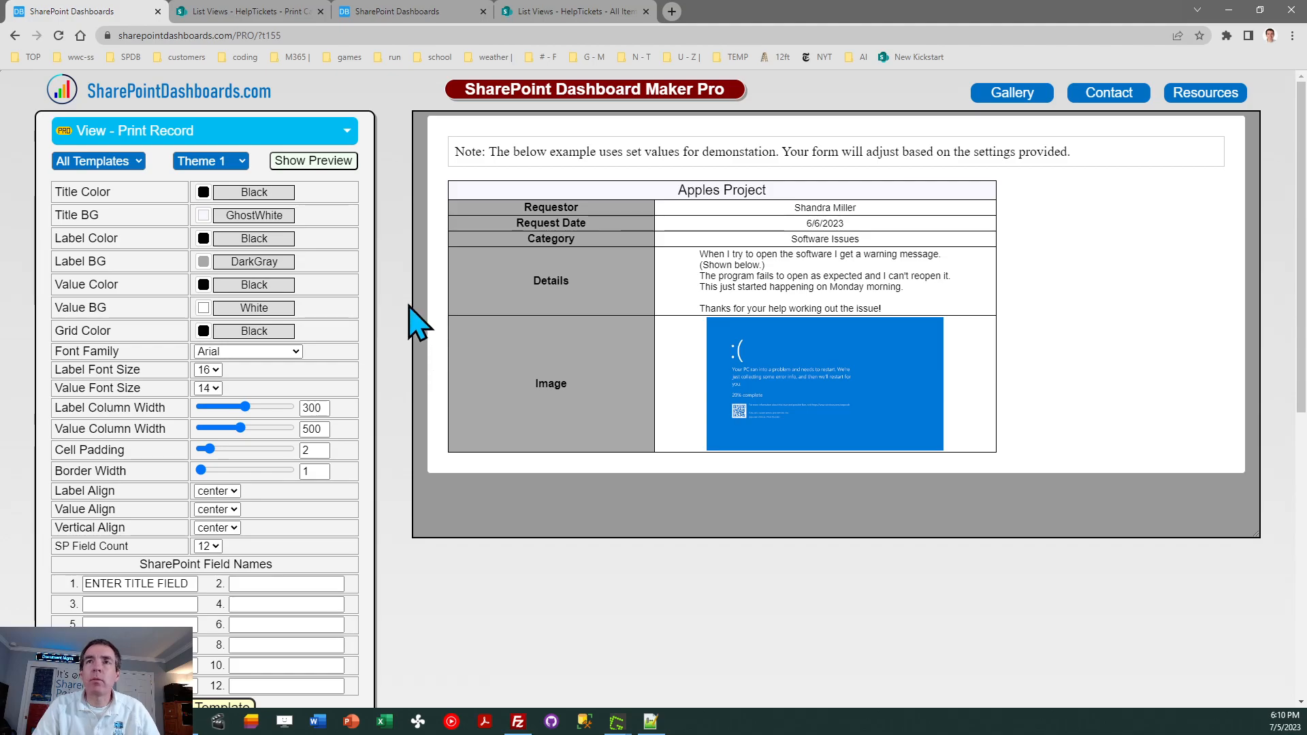
Review the HelpTickets list in its Print Card and All Items views and return to the Print Record template builder.
left_click(257, 12)
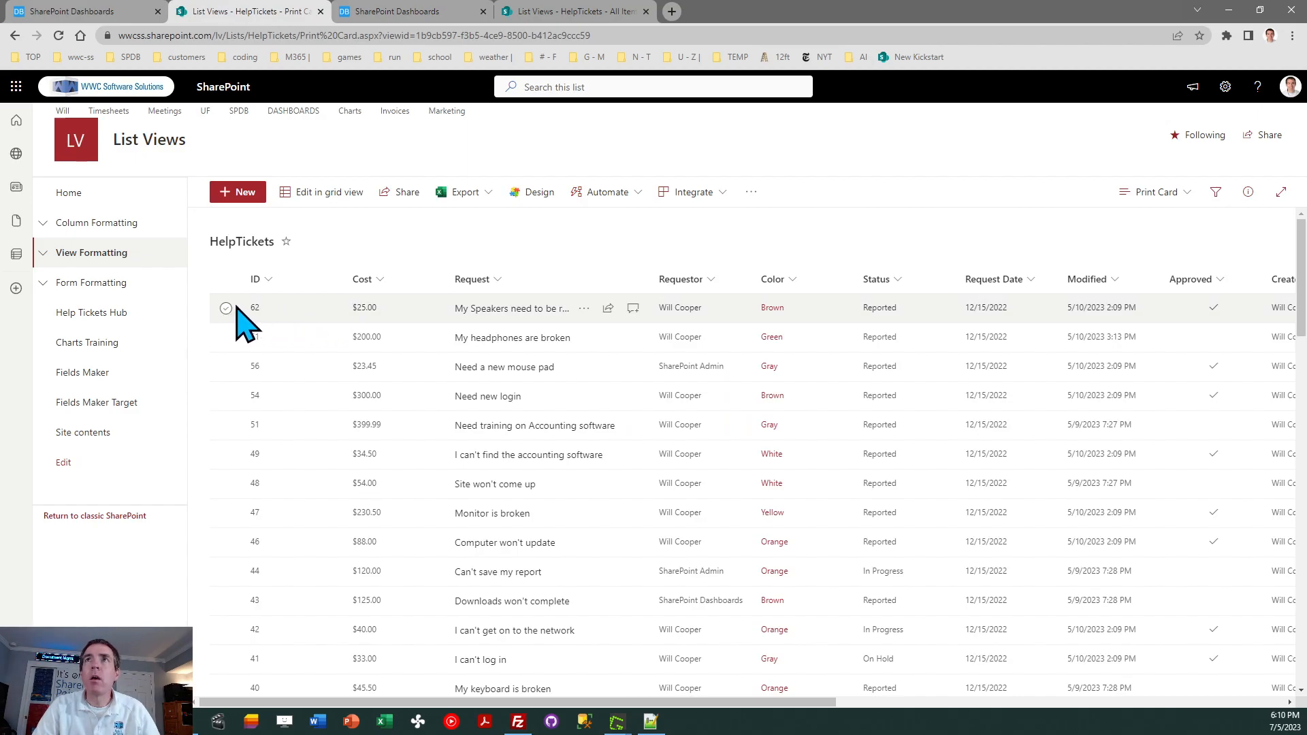
left_click(537, 14)
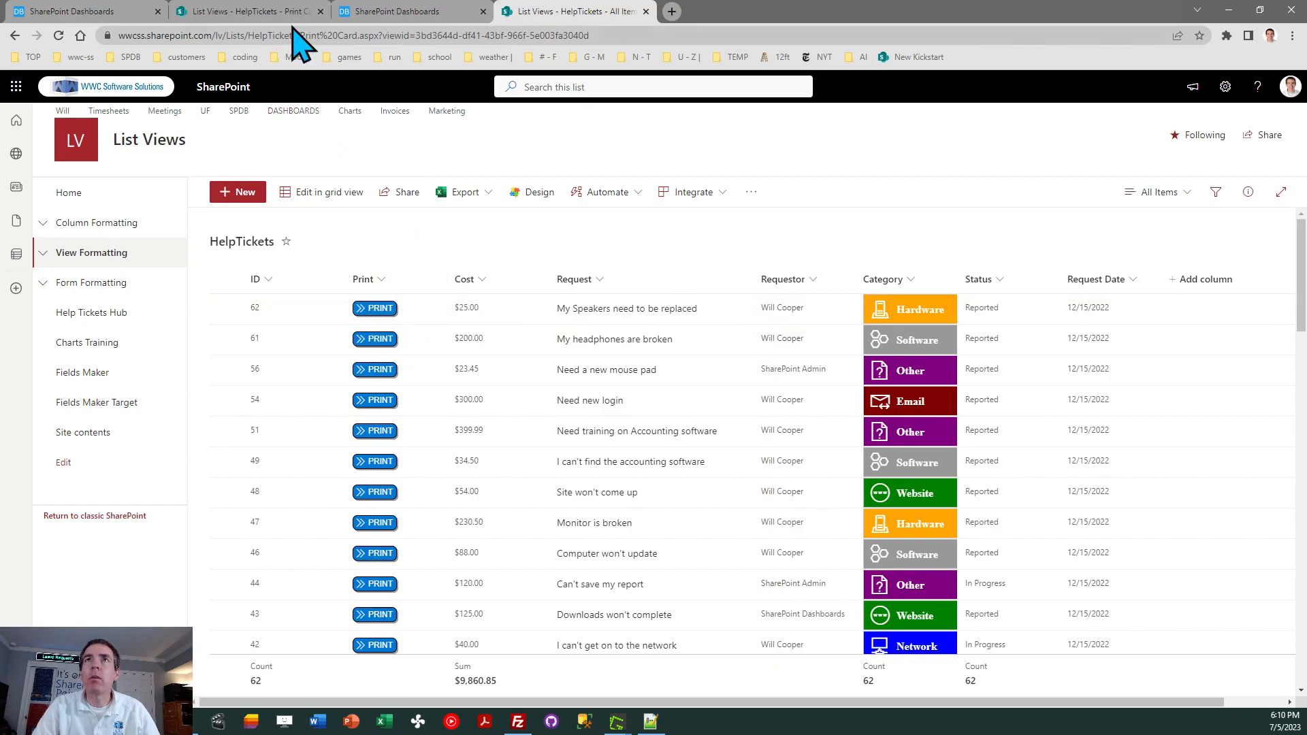
left_click(107, 21)
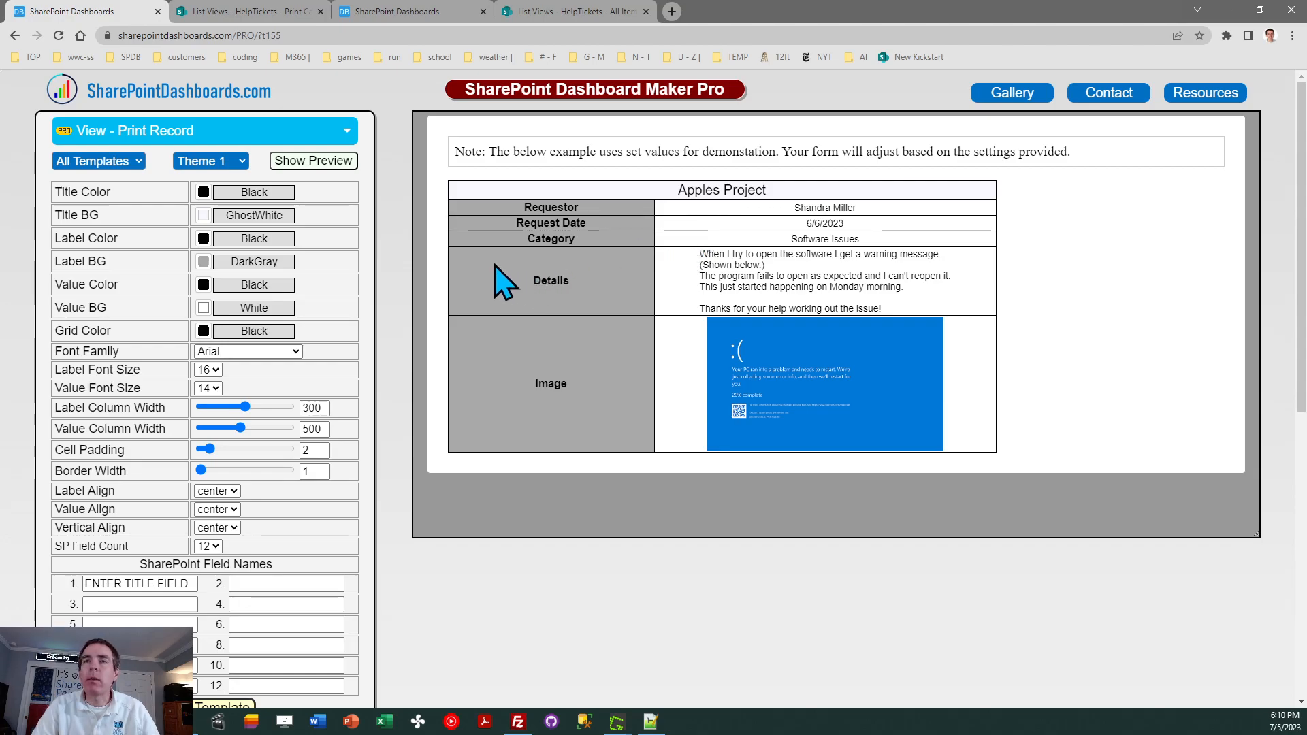
Try Theme 2 and Theme 3 on the Print Record template.
left_click(243, 164)
left_click(235, 192)
left_click(238, 164)
left_click(235, 214)
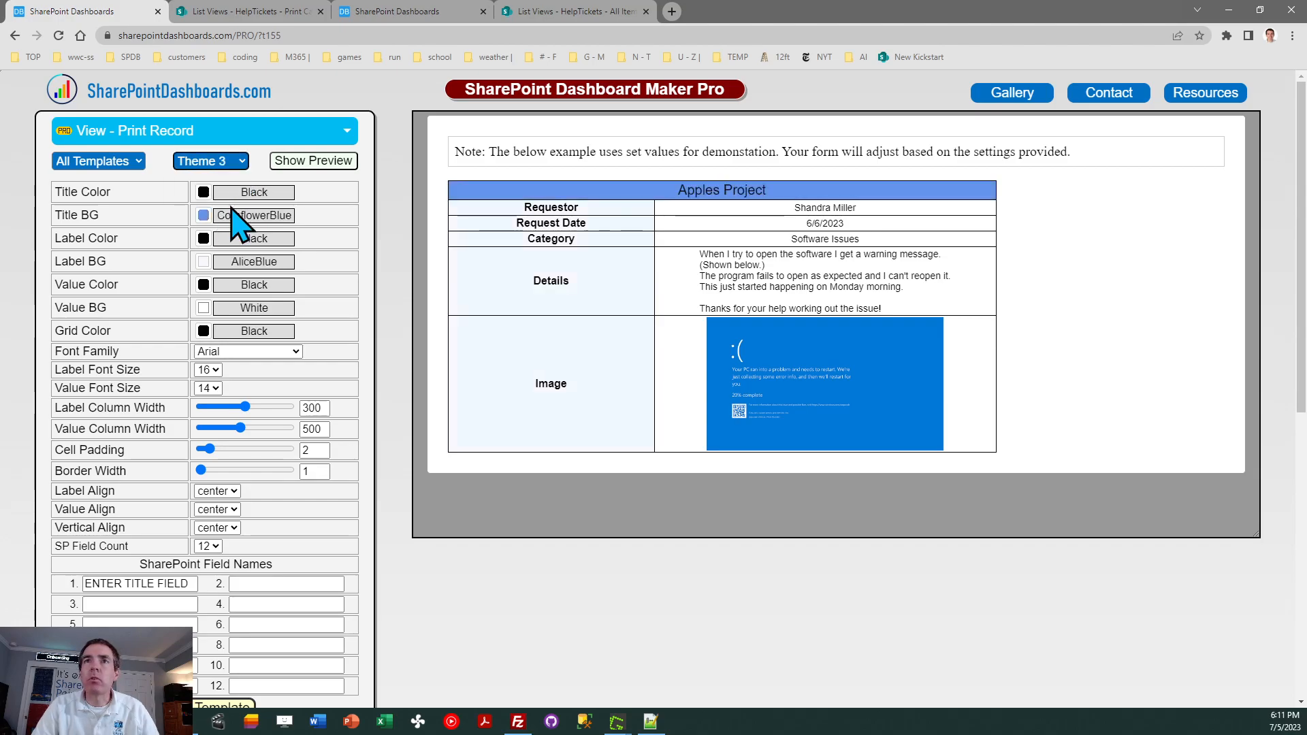
Set both the label font size and the value font size of the template to 18.
left_click(207, 370)
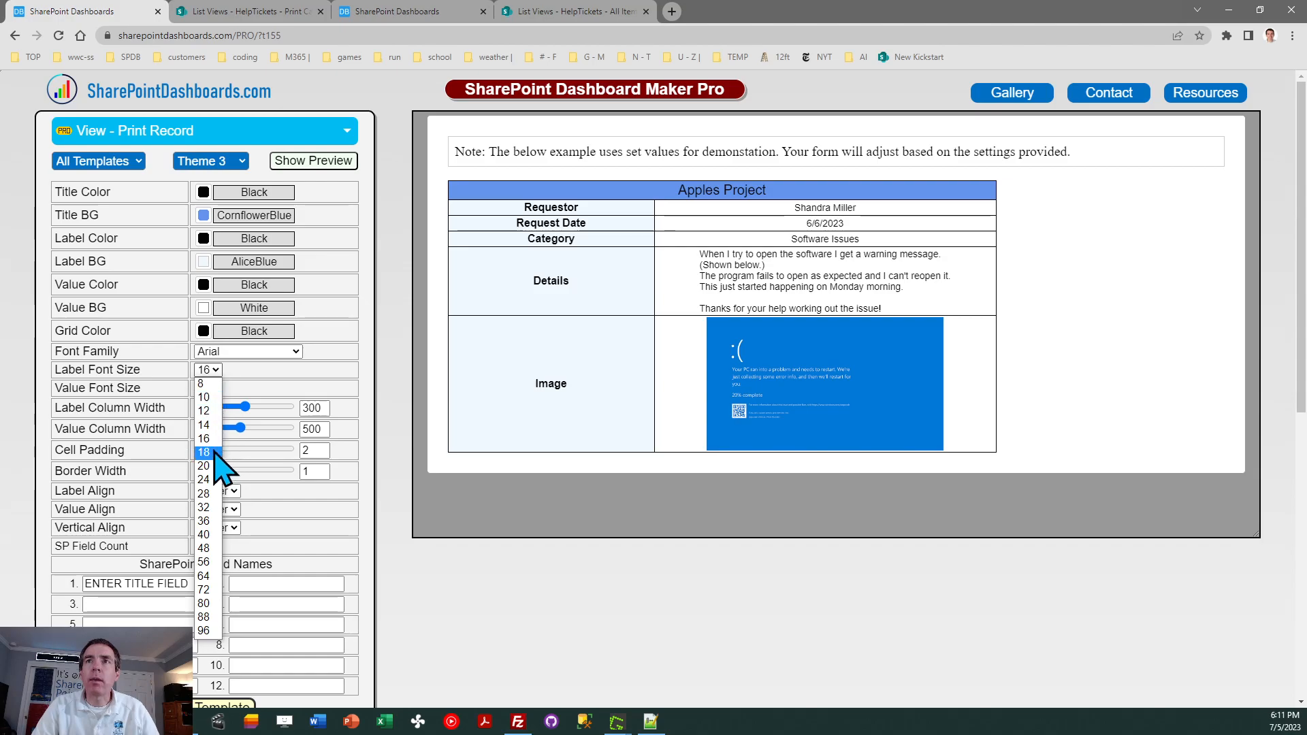
left_click(215, 452)
left_click(215, 388)
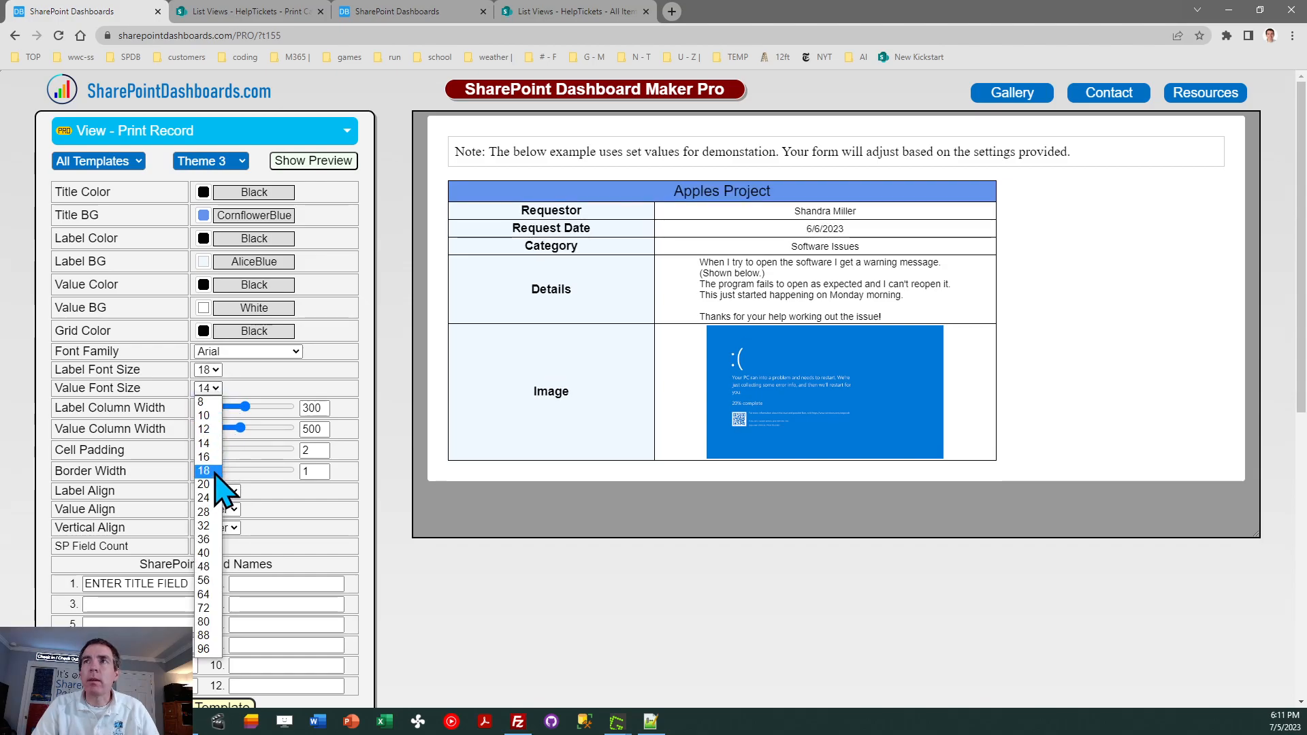
left_click(216, 471)
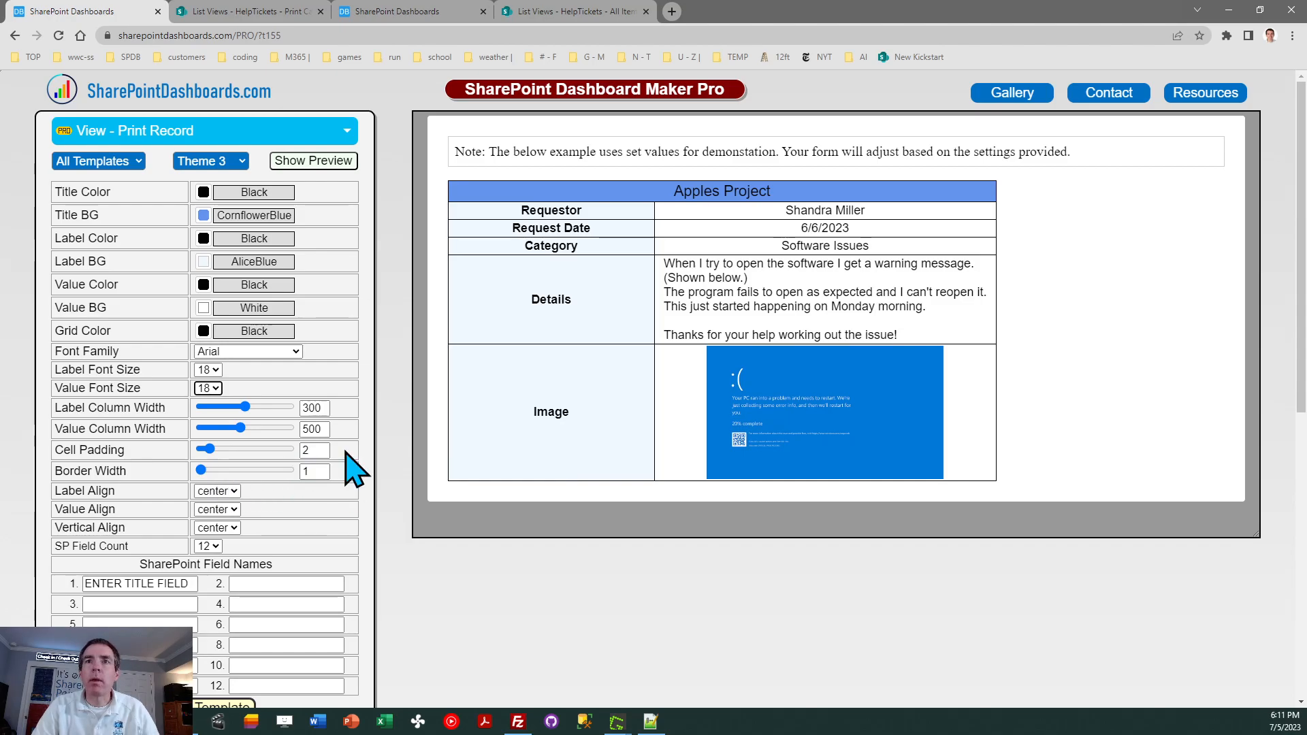
Set the label alignment of the template to right.
left_click(235, 492)
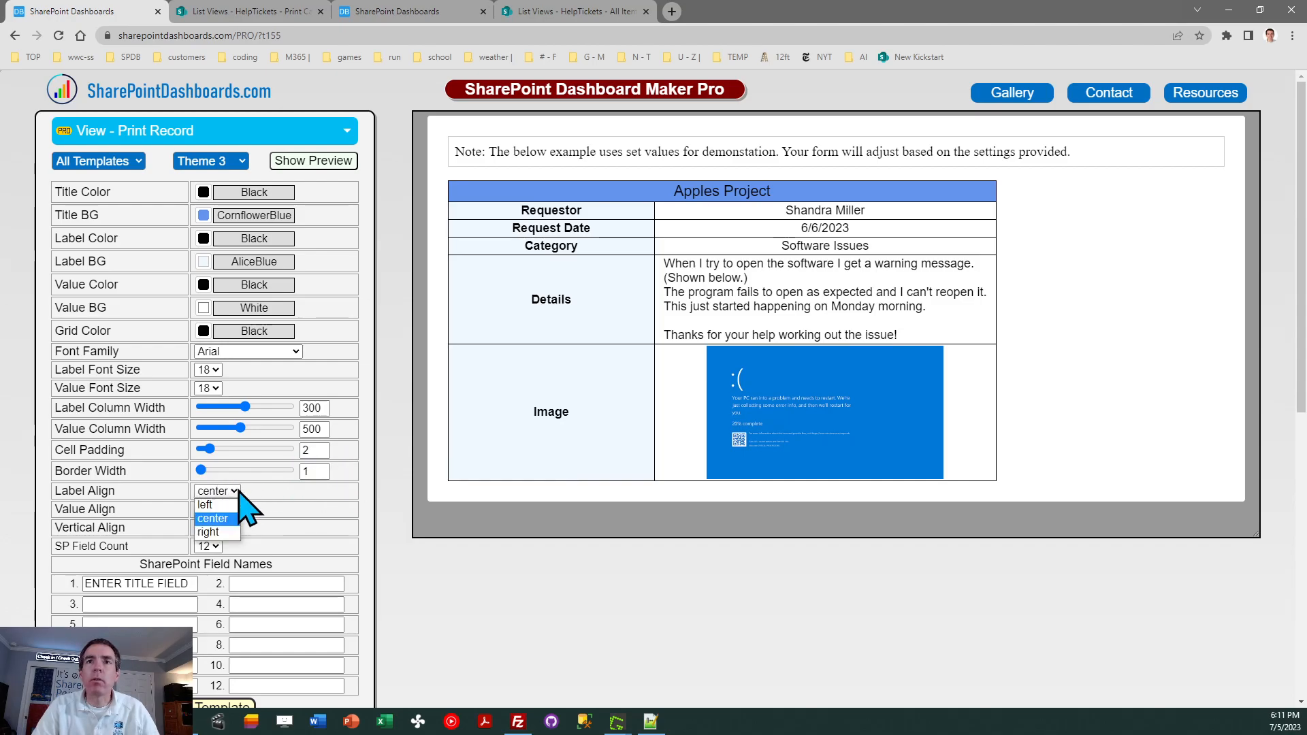
left_click(244, 507)
left_click(235, 491)
left_click(226, 538)
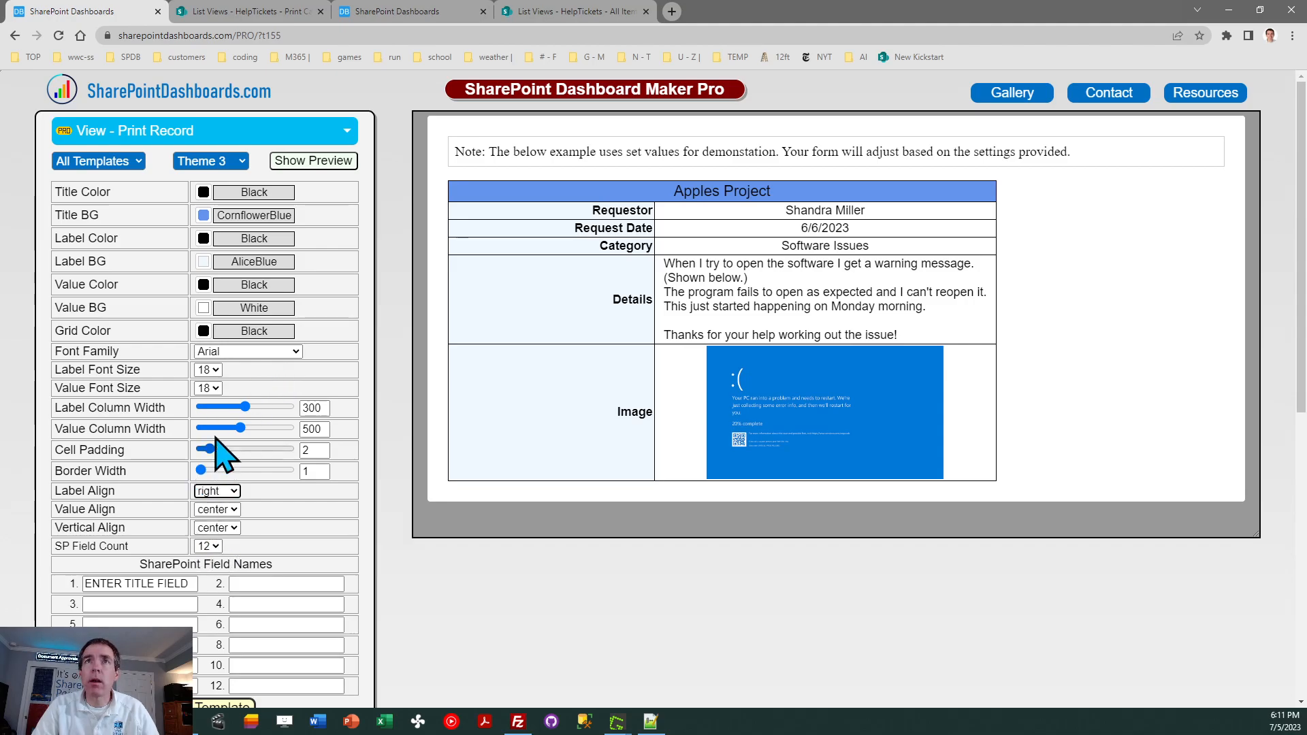
Reset the Print Record template to the Theme 1 styling.
left_click(238, 168)
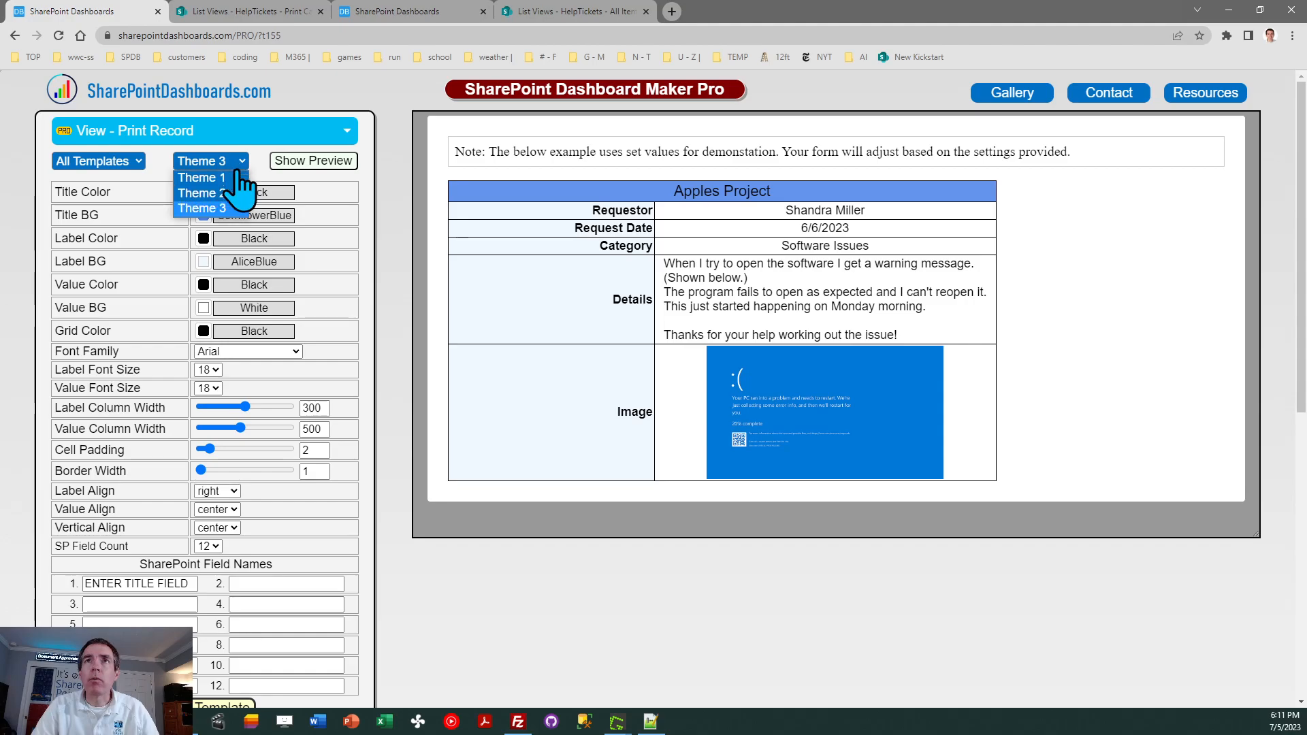
left_click(231, 177)
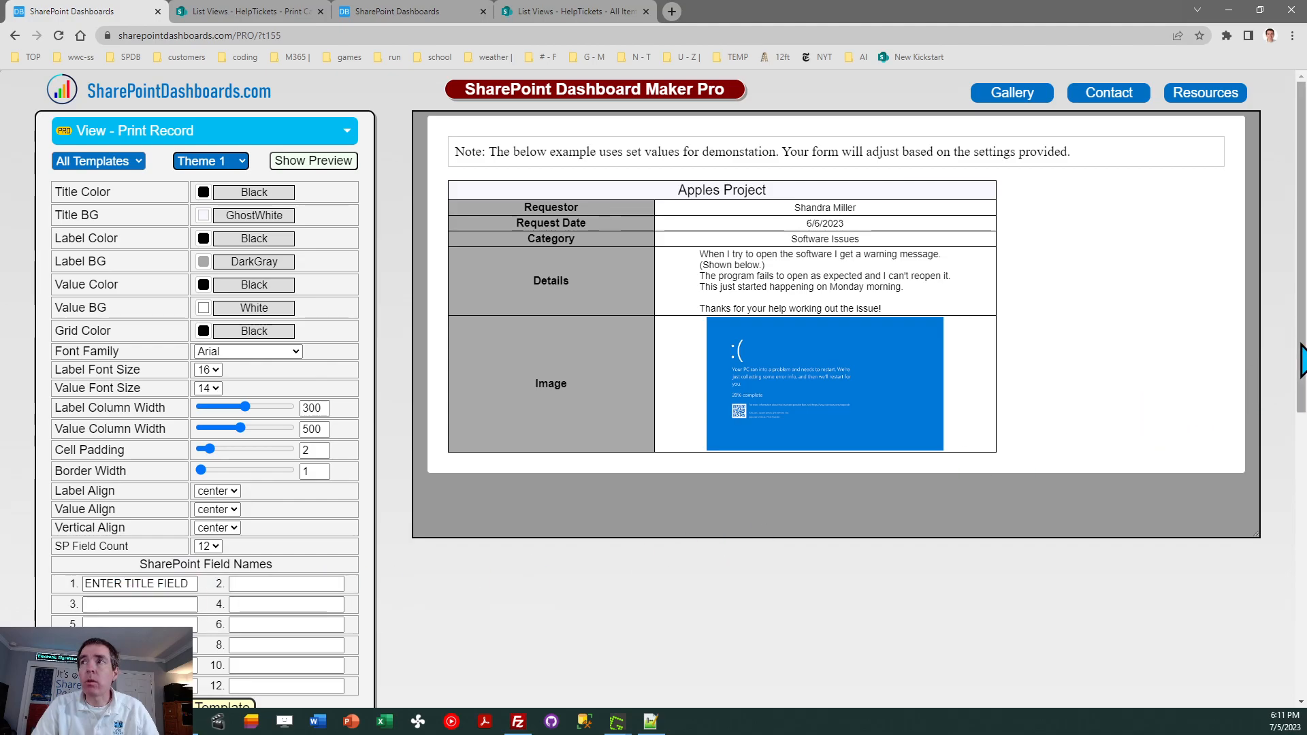
Check the HelpTickets list's columns and enter Title and Requestor as SharePoint field names 1 and 2.
left_click_drag(1302, 357, 1302, 385)
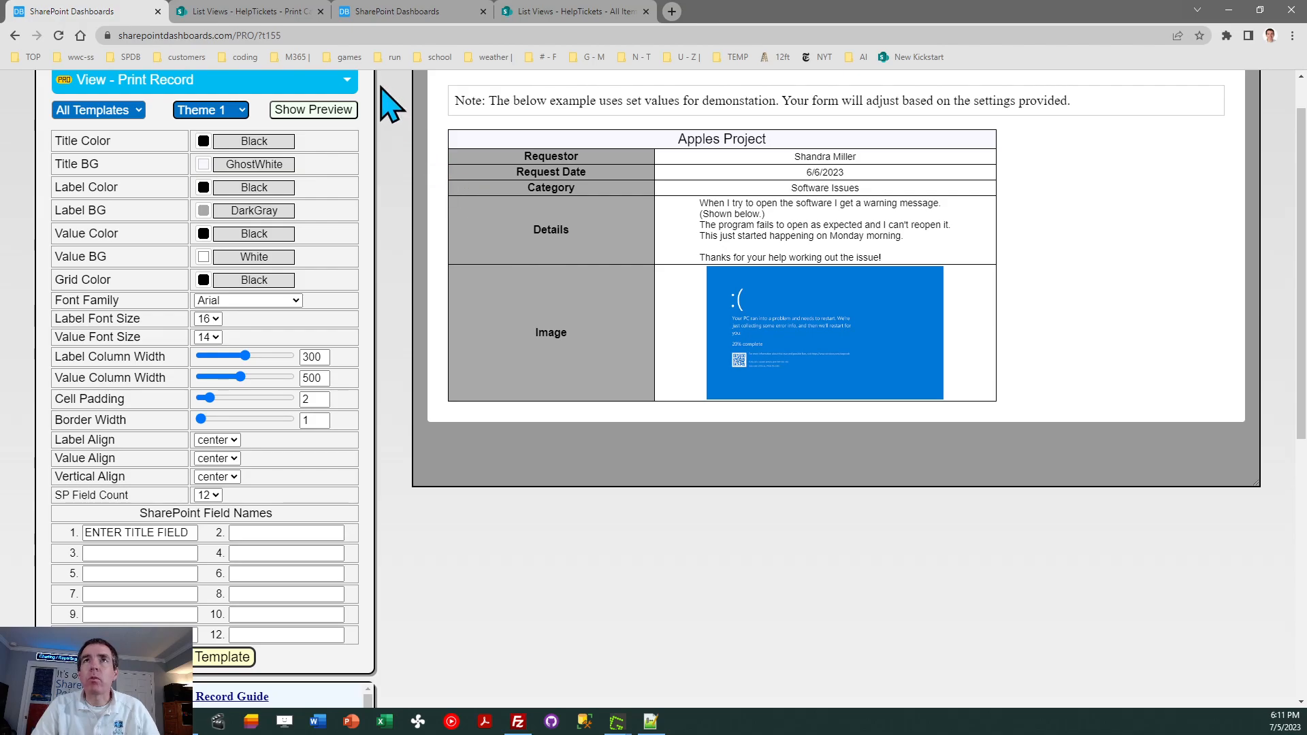
left_click(261, 13)
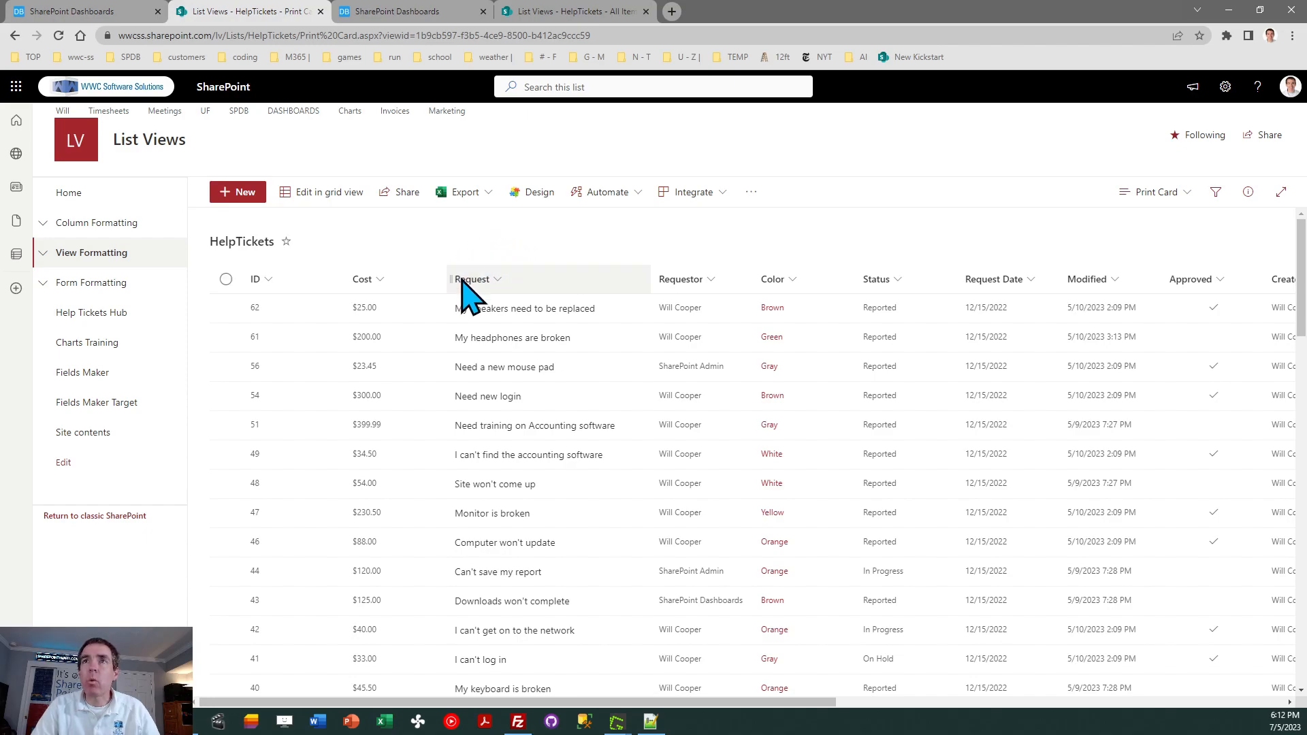
left_click(80, 11)
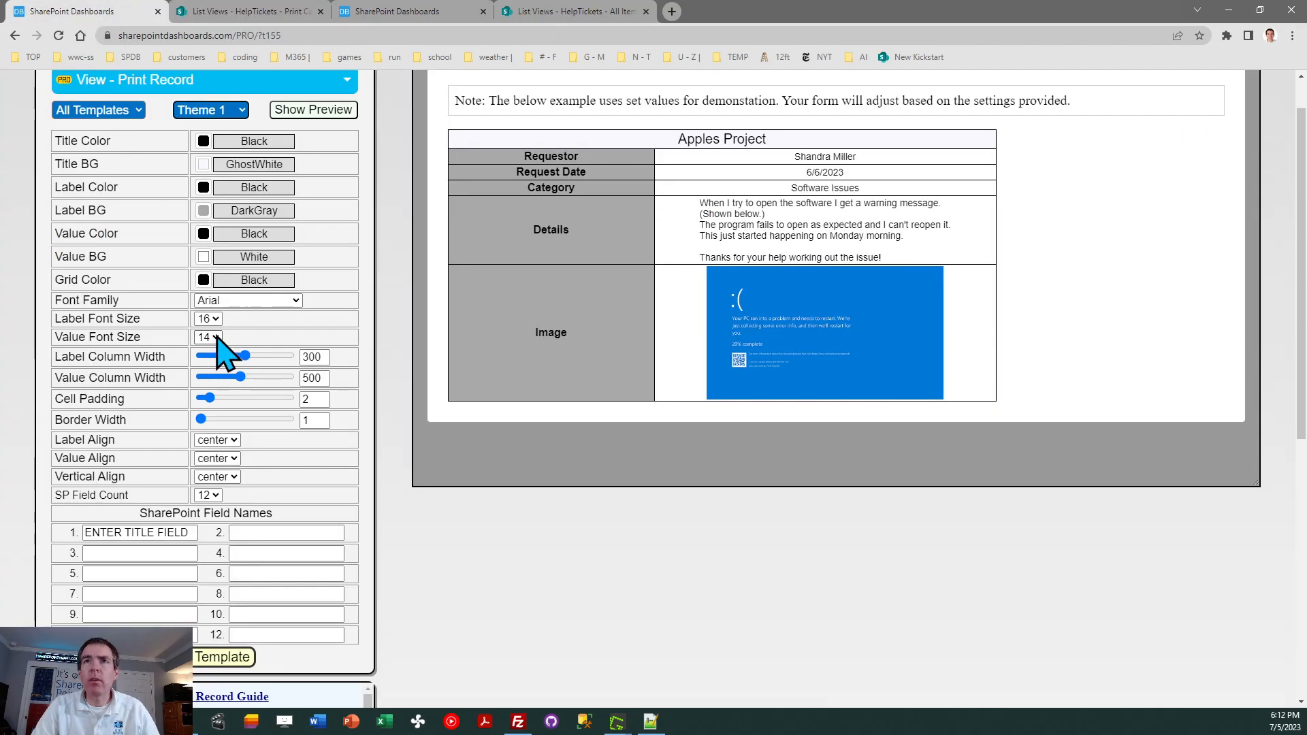
triple_click(181, 533)
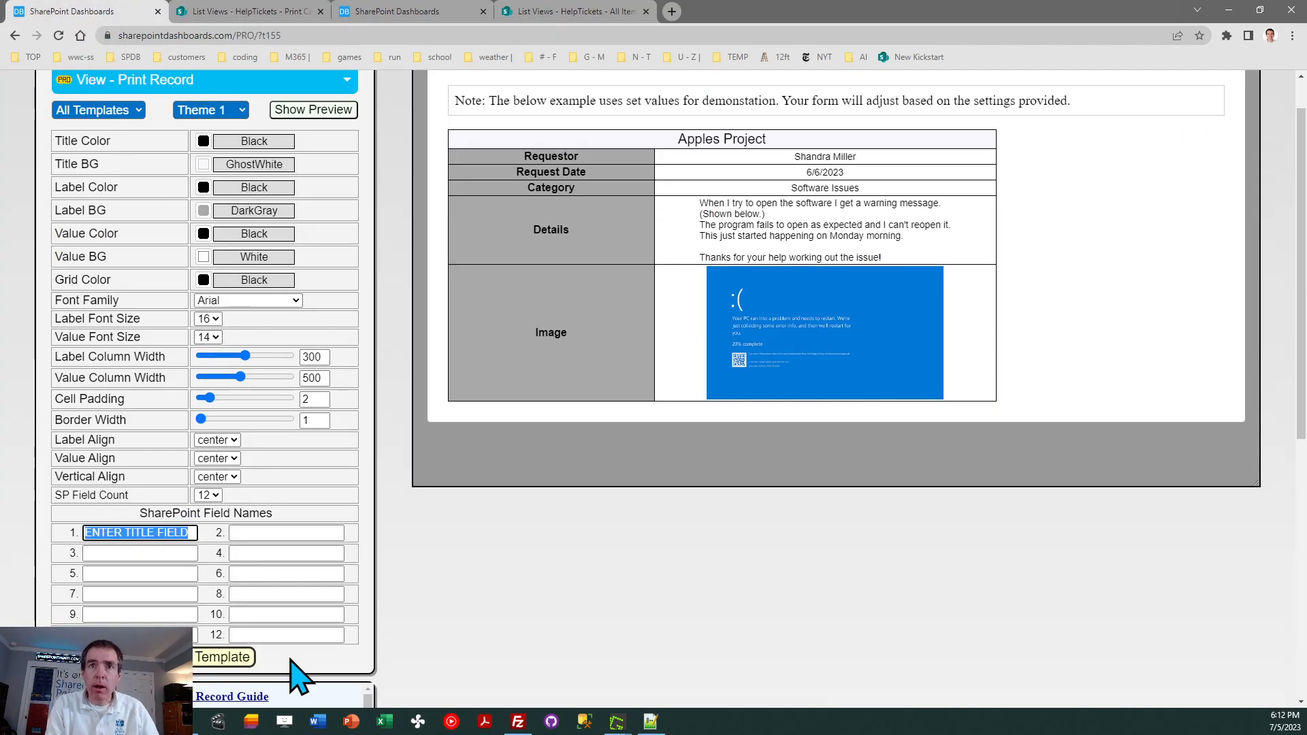
type("Title")
key("Tab")
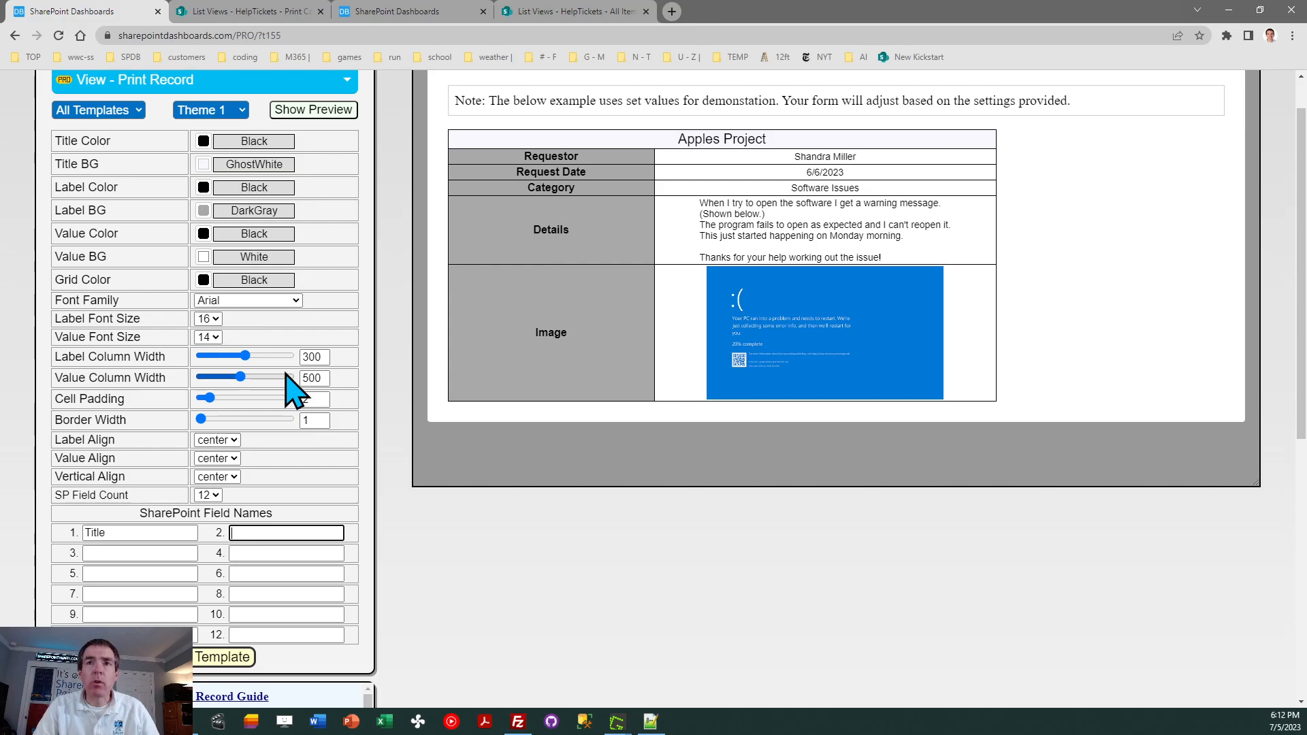
type("Re")
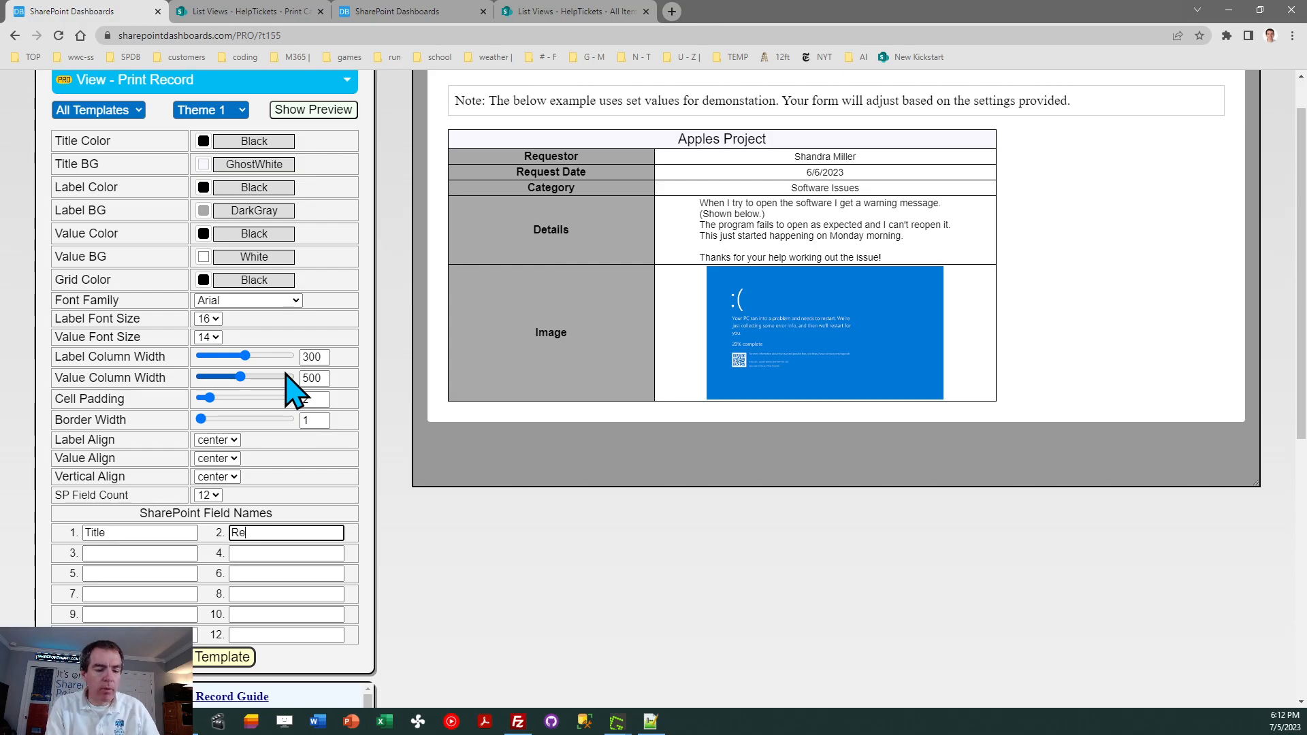
type("questor")
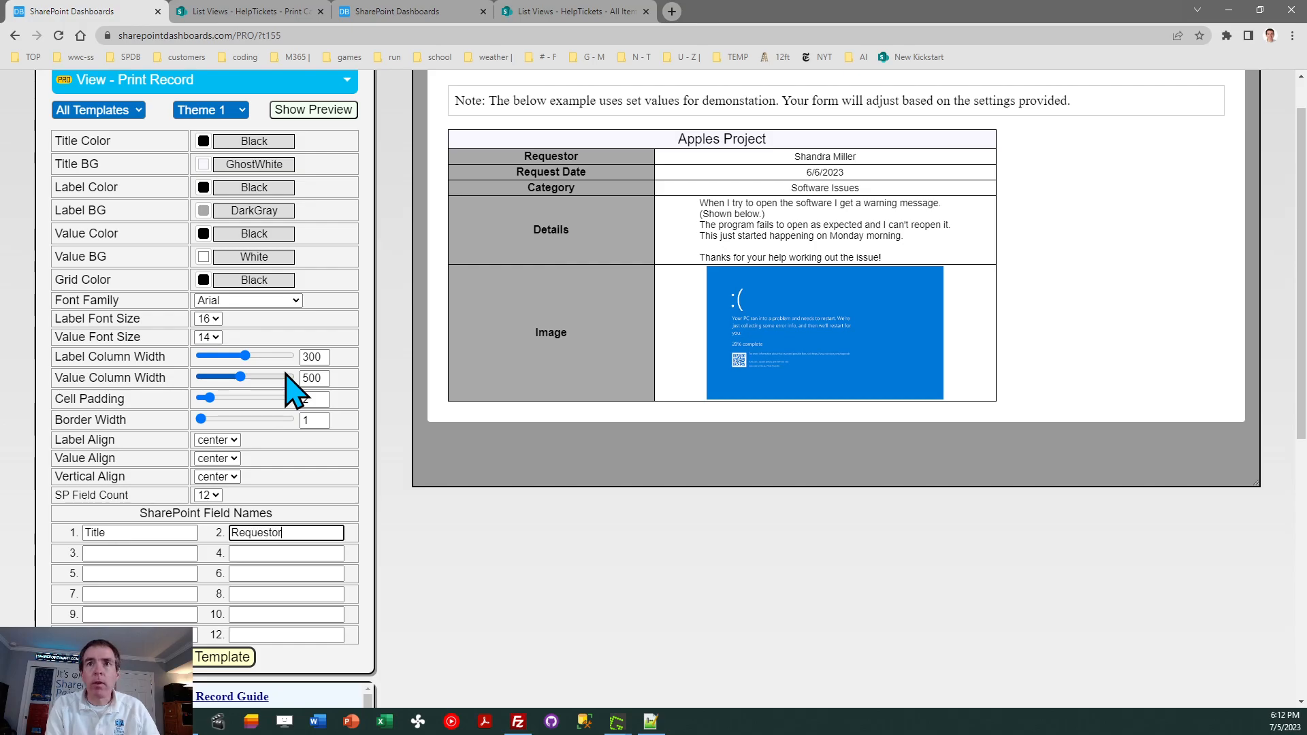
key("Tab")
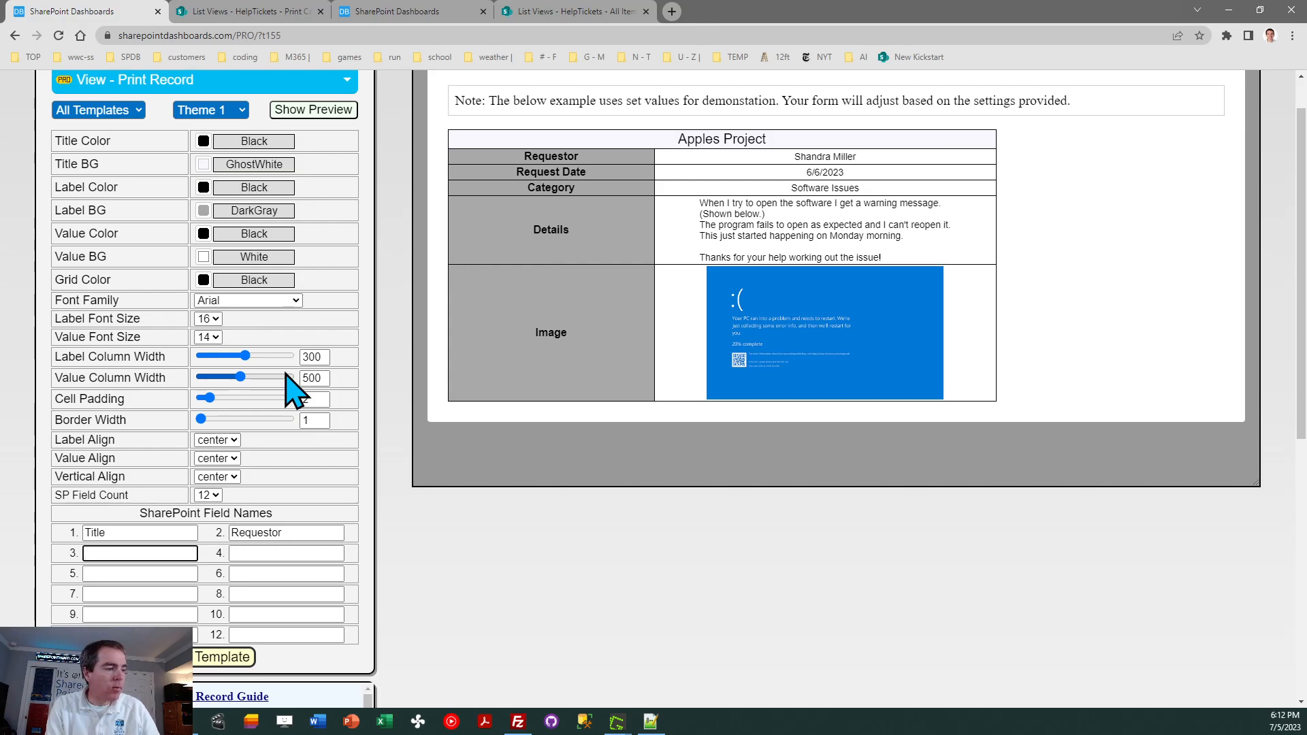
Enter Status and Request Date as SharePoint field names 3 and 4.
key("Tab")
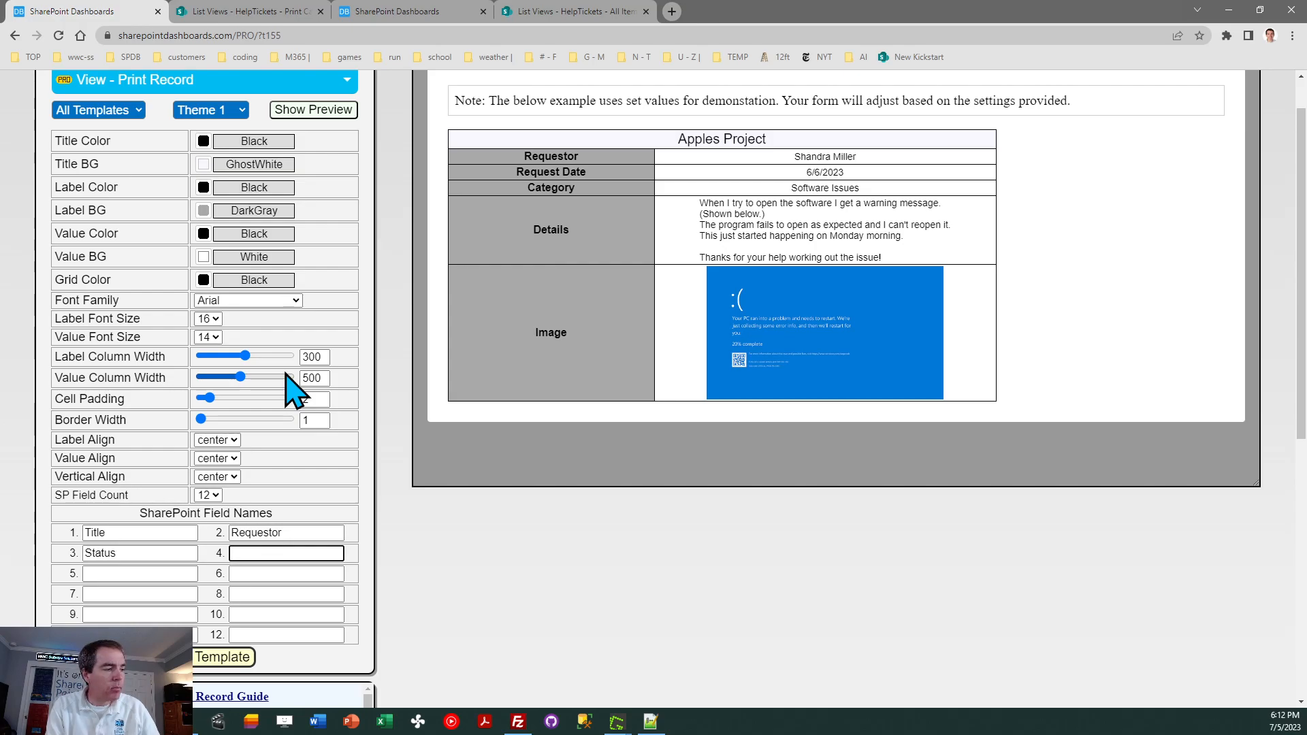
type("Request")
key("ctrl+shift+d")
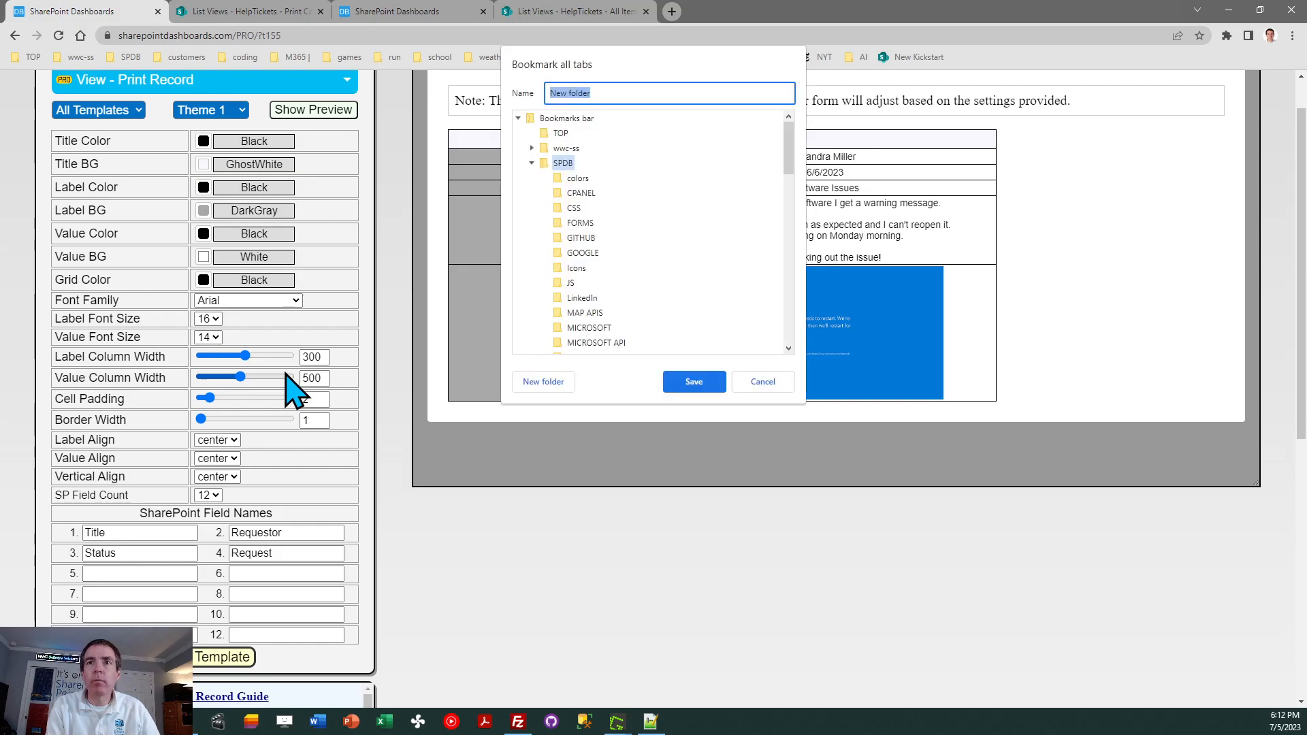
left_click(761, 382)
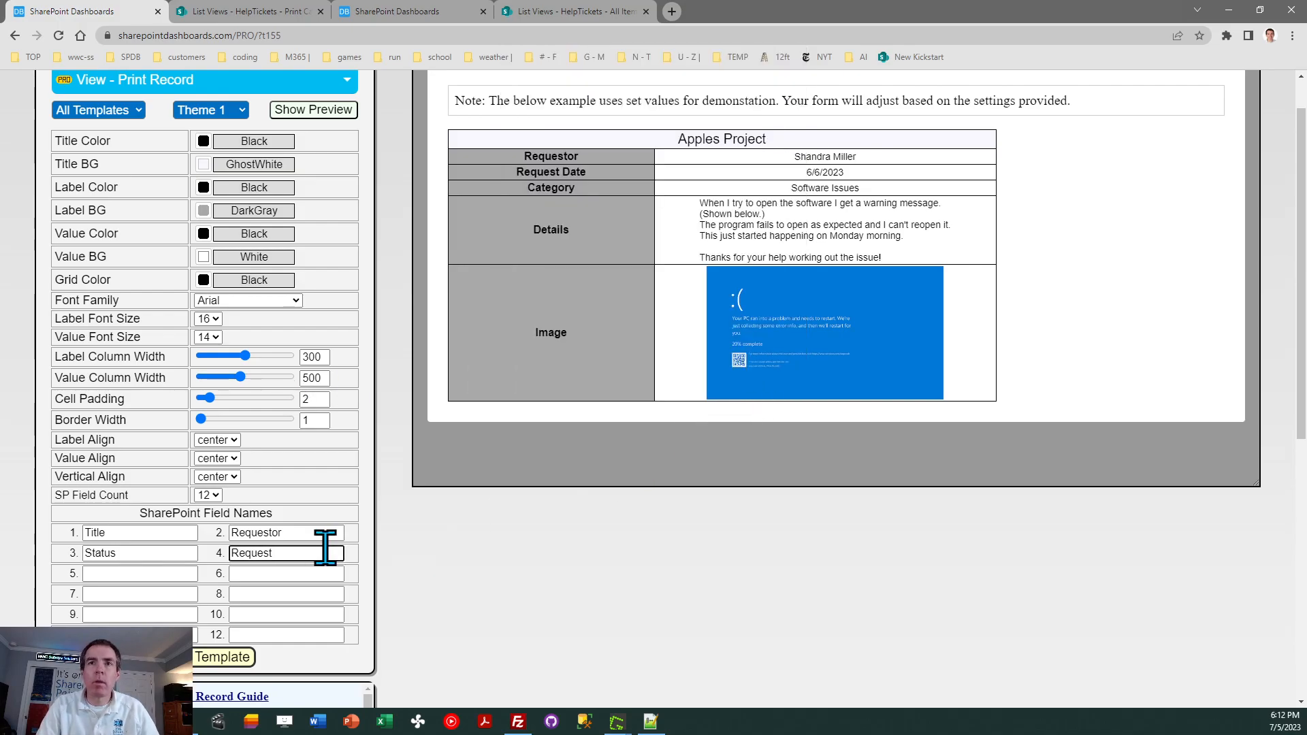
type("Date")
key("Tab")
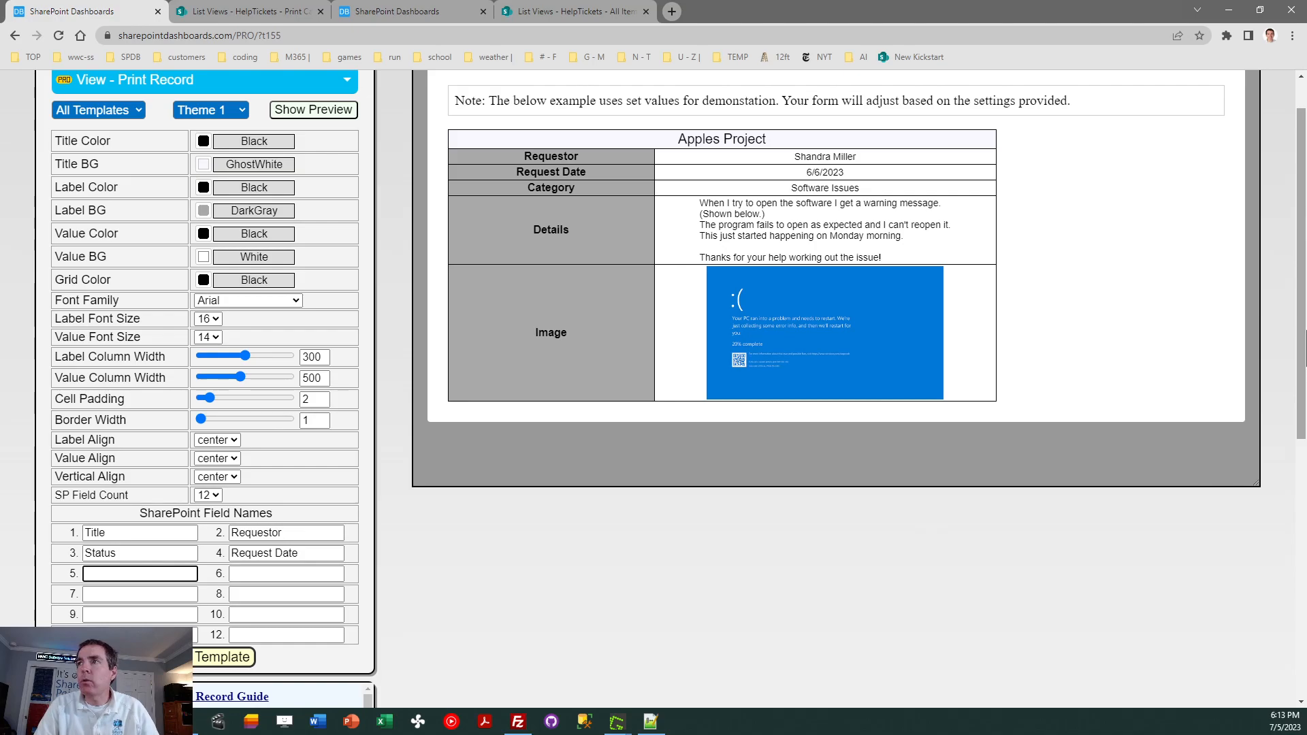
Consult the template guide's notes on image fields and enter IMGScreenshot as SharePoint field name 5.
left_click_drag(1301, 340, 1302, 475)
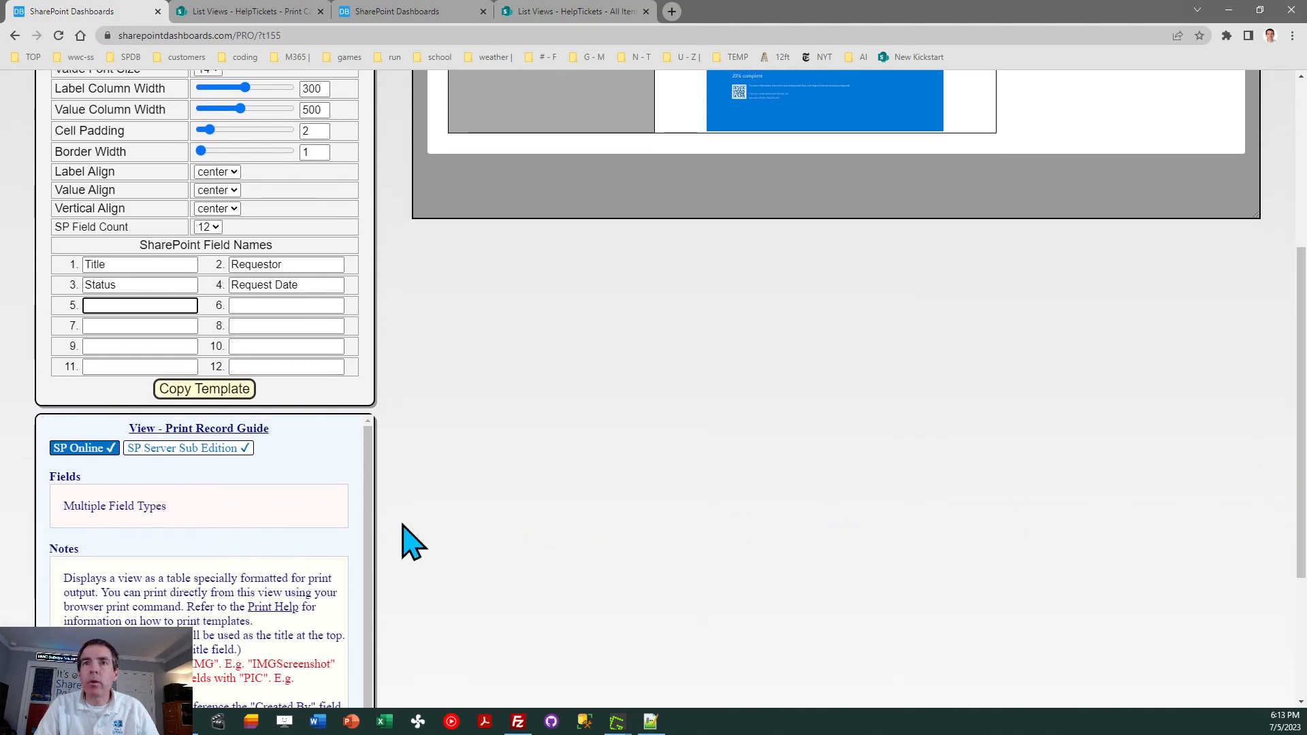
scroll(373, 550, "down", 1)
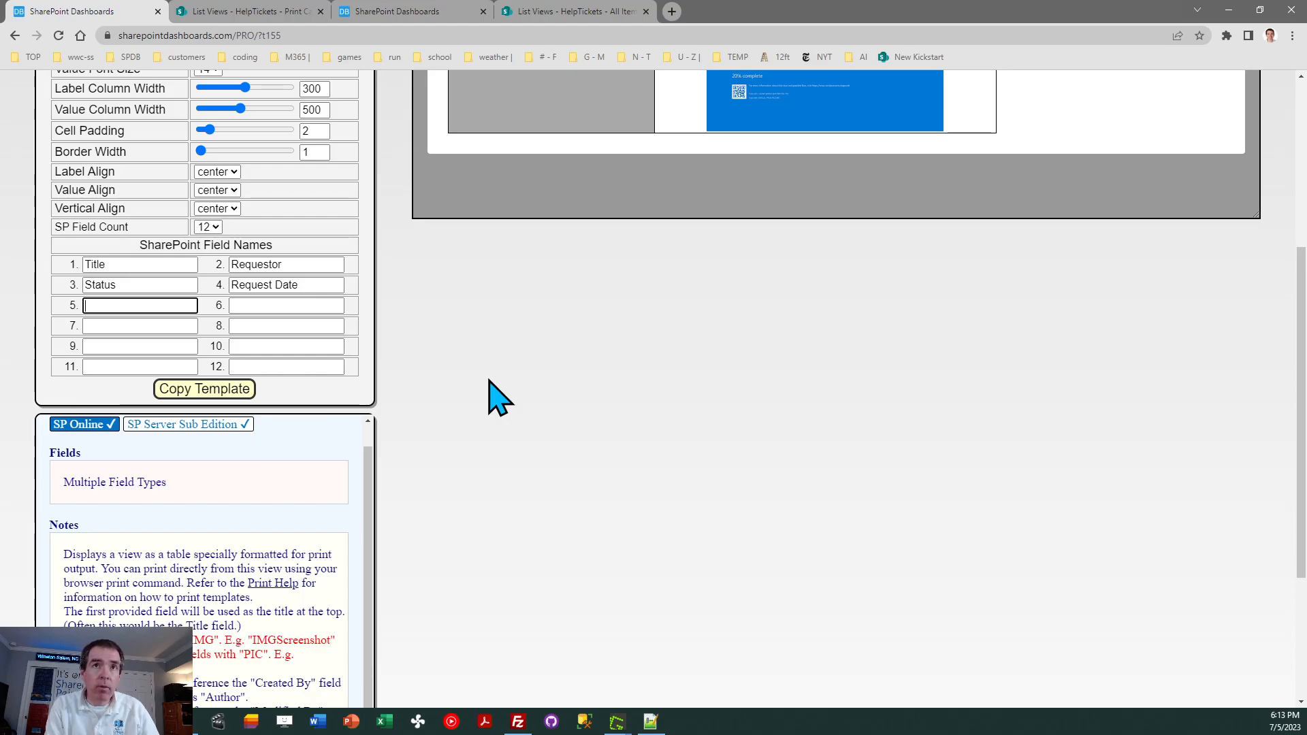
type("IMG")
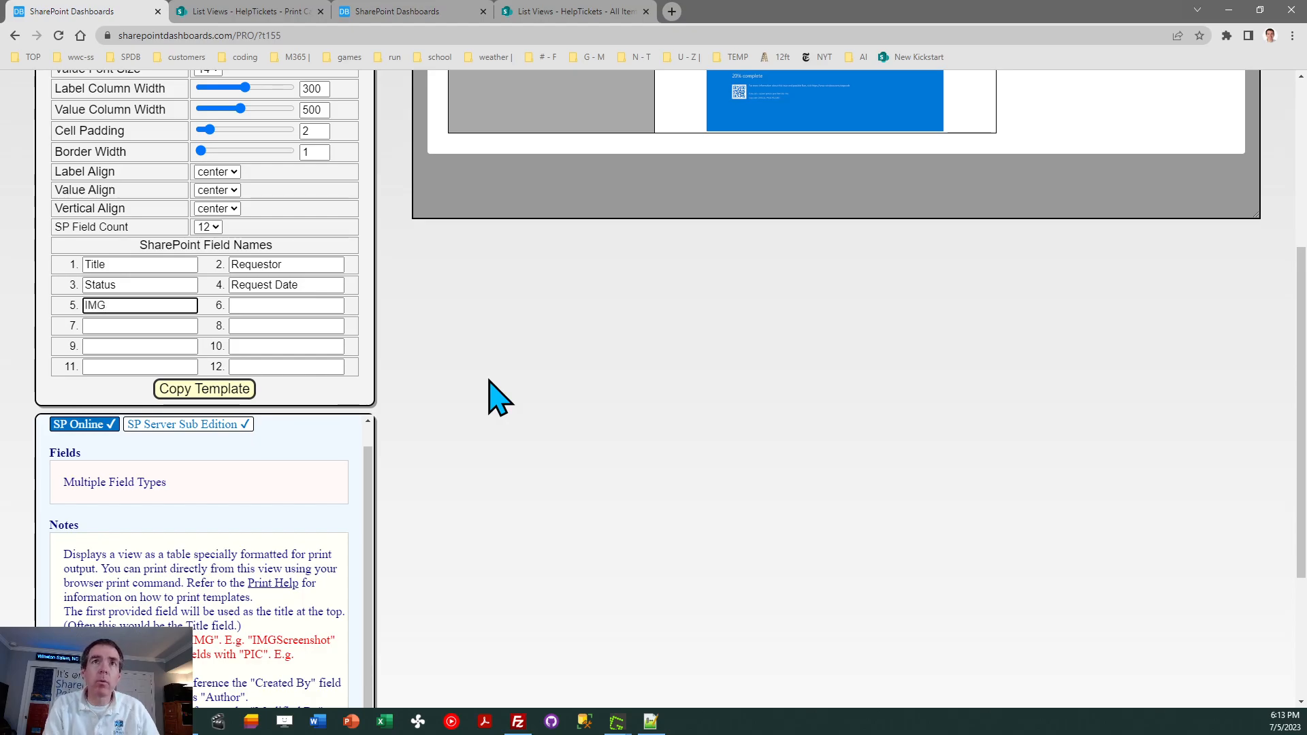
key("shift+Left")
key("shift+Left")
key("shift+Left")
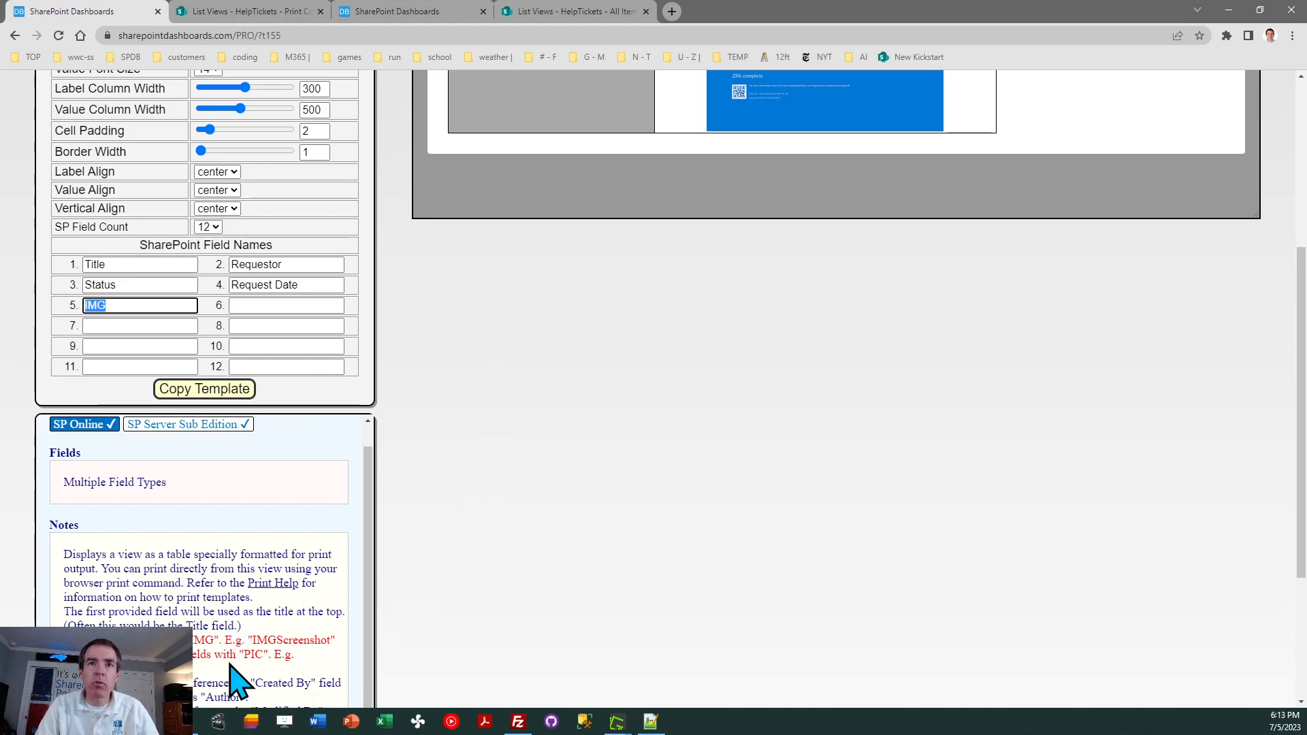
left_click(143, 305)
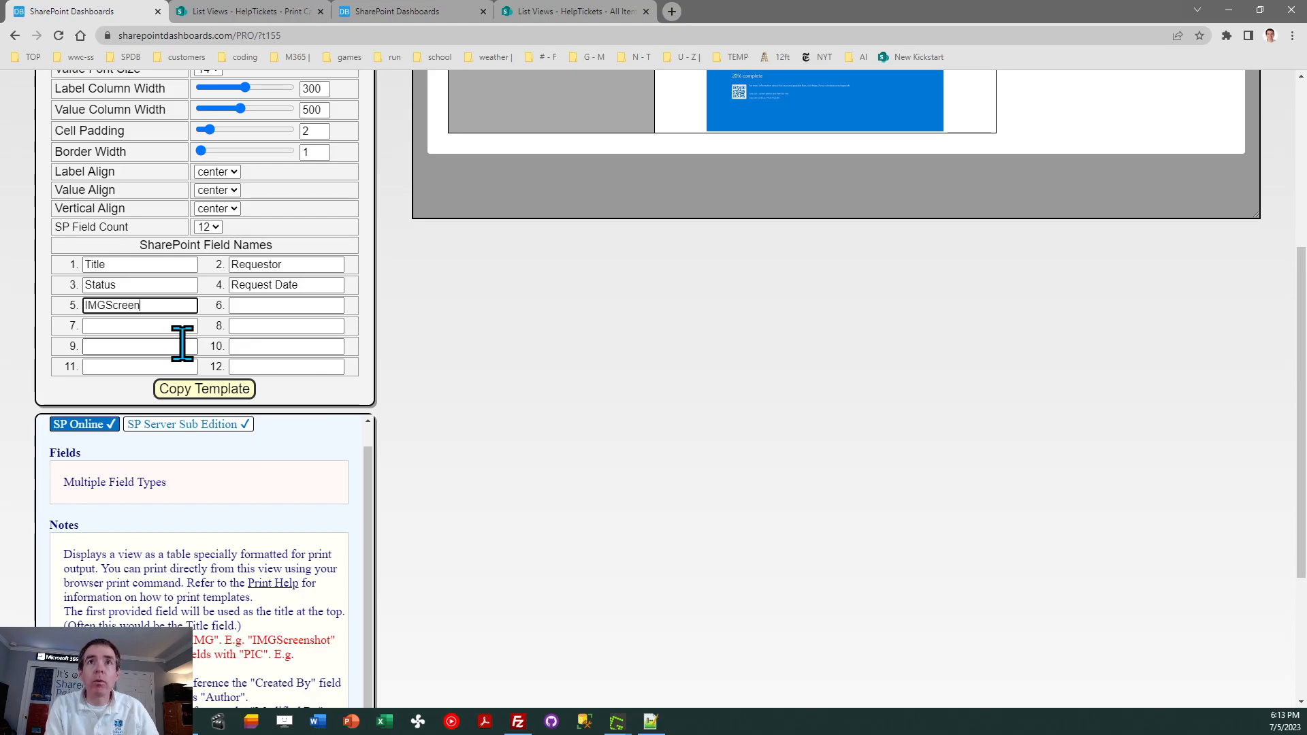
key("Tab")
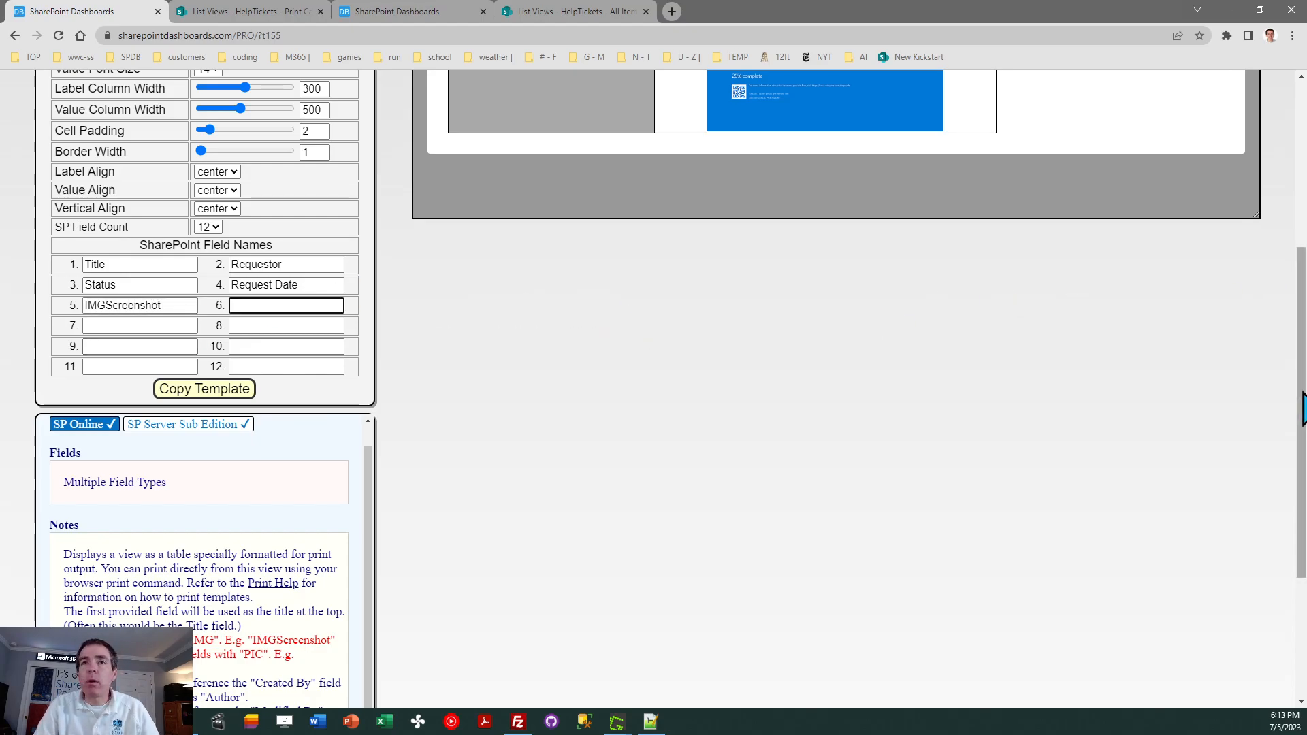
Copy the finished Print Record template code and dismiss the copy instructions.
left_click_drag(1301, 408, 1286, 282)
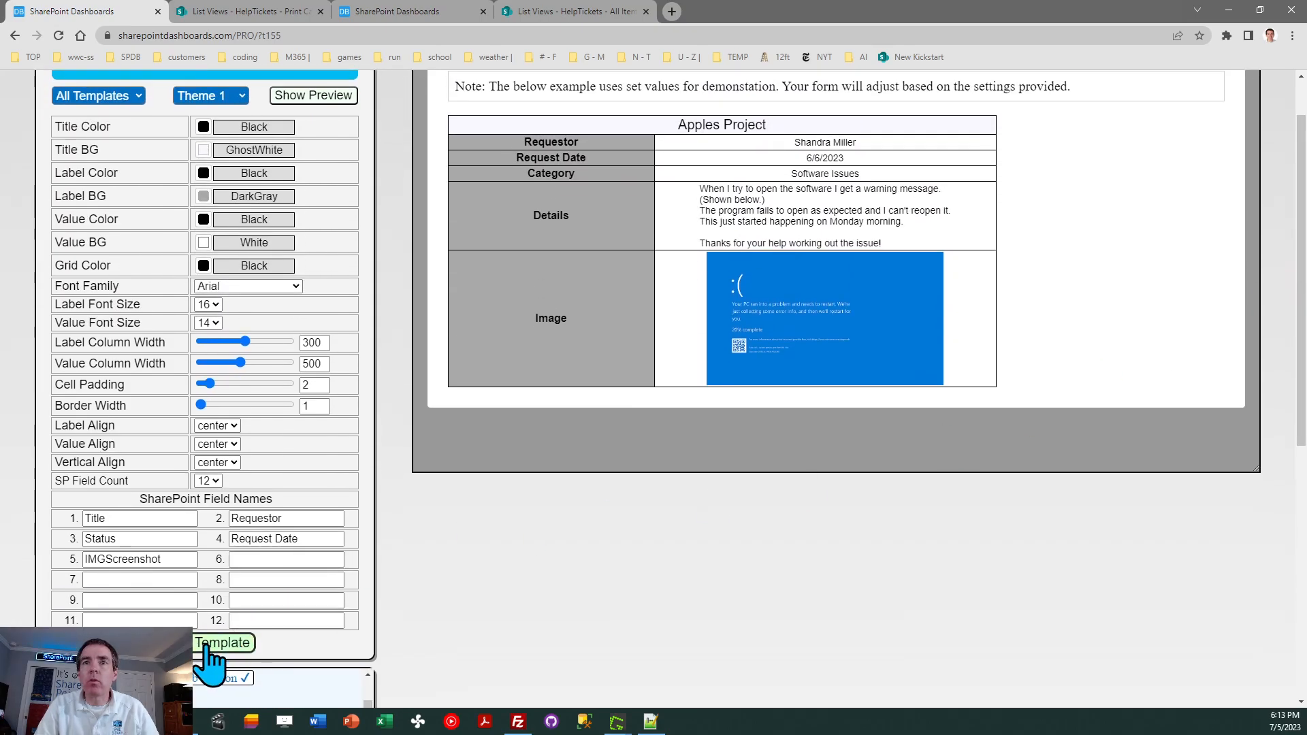
left_click(219, 643)
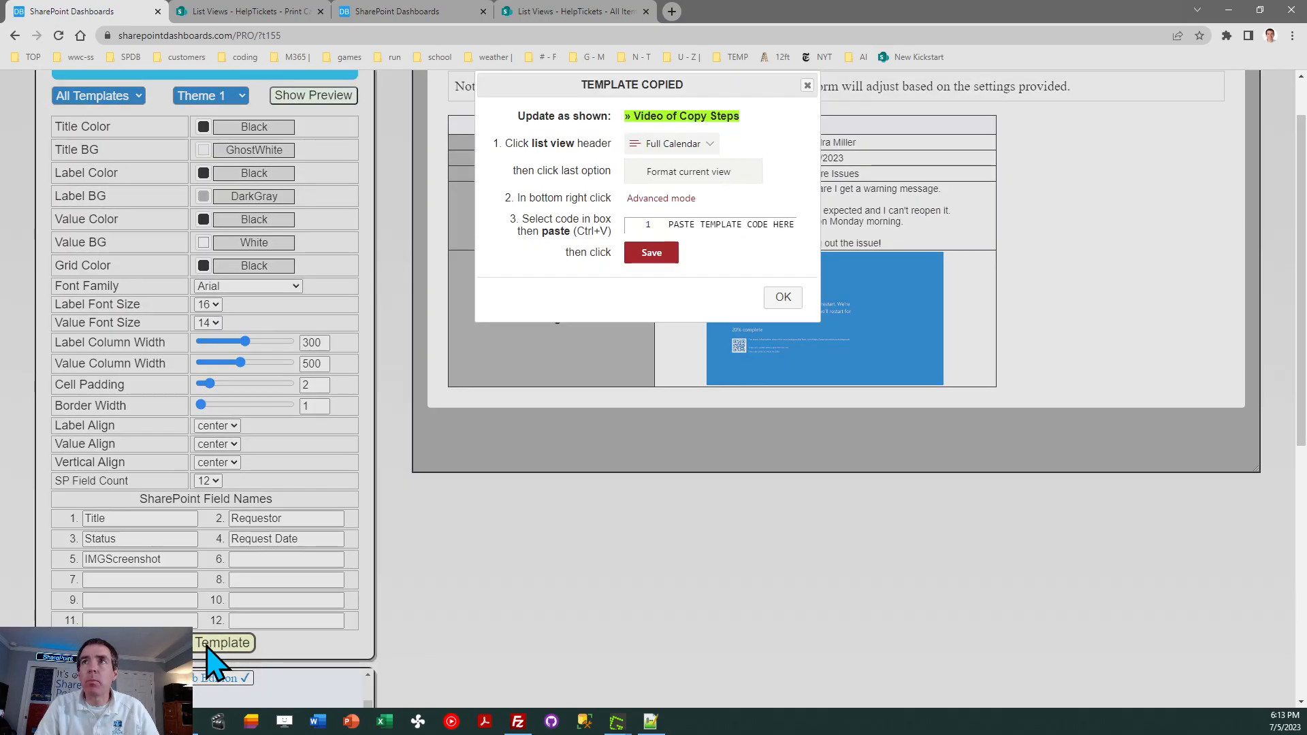
left_click(781, 297)
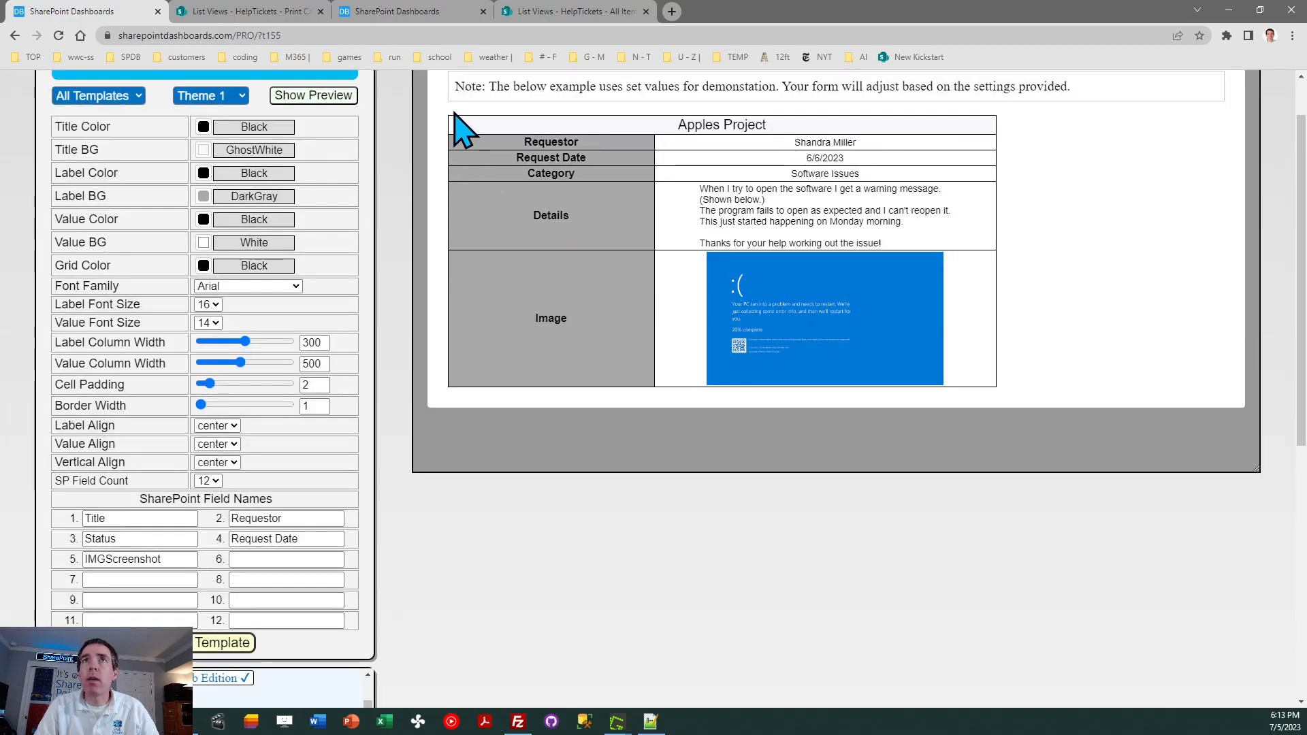
Open the formatting settings for the HelpTickets list's current Print Card view.
left_click(277, 12)
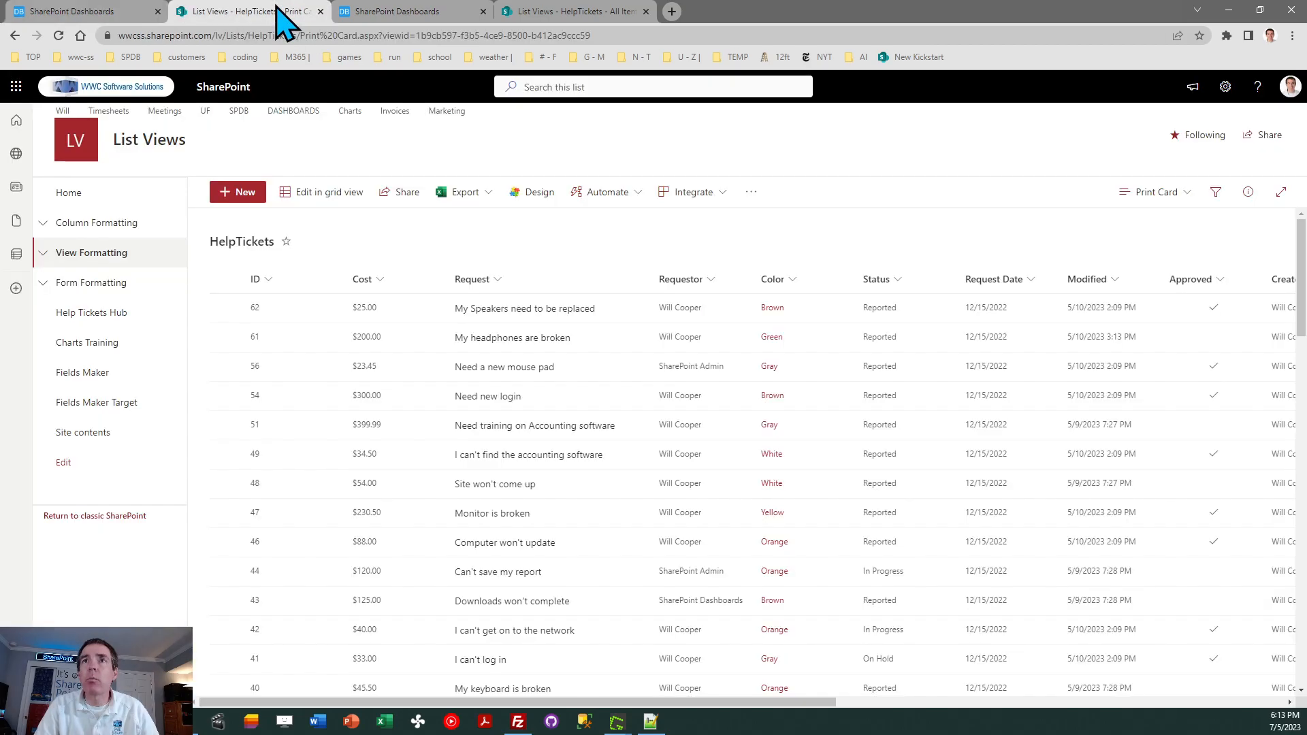
left_click(1155, 194)
scroll(1106, 382, "down", 1)
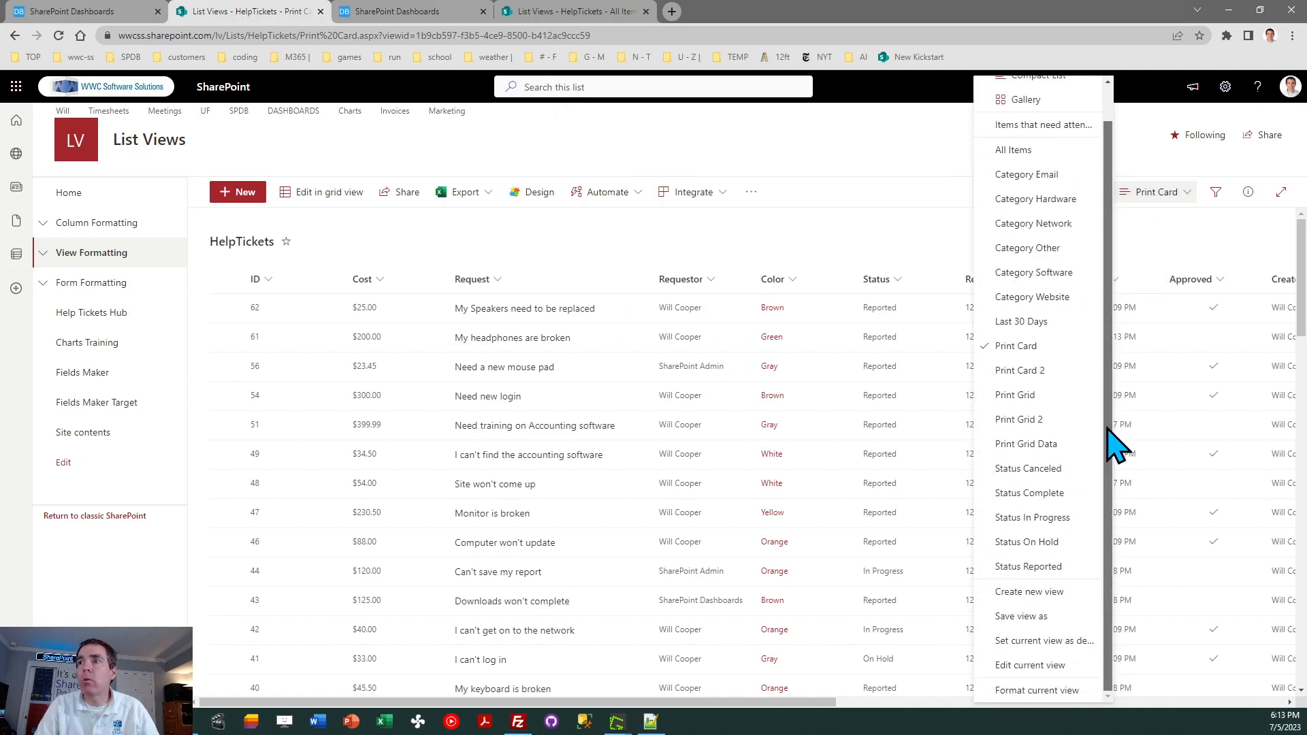
left_click(1056, 691)
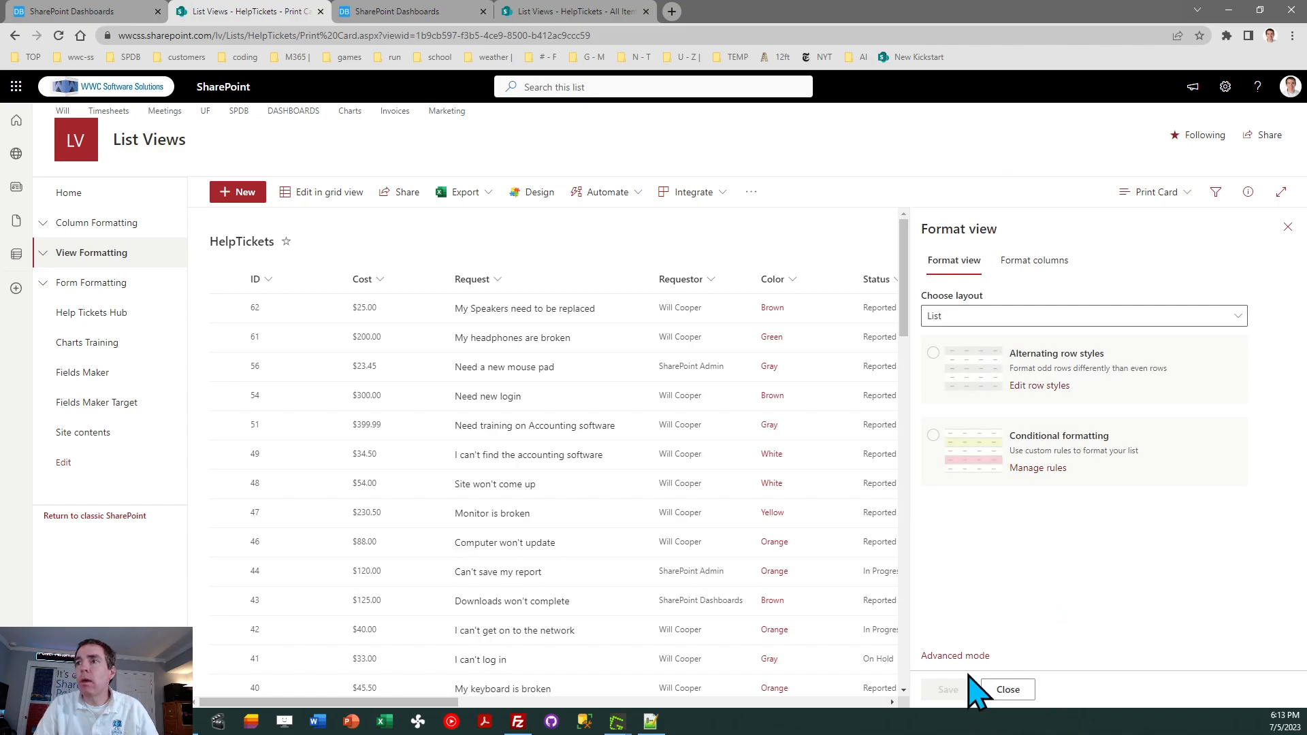
Replace the Print Card view's formatting JSON with the copied Print Record template code and save it.
left_click(961, 655)
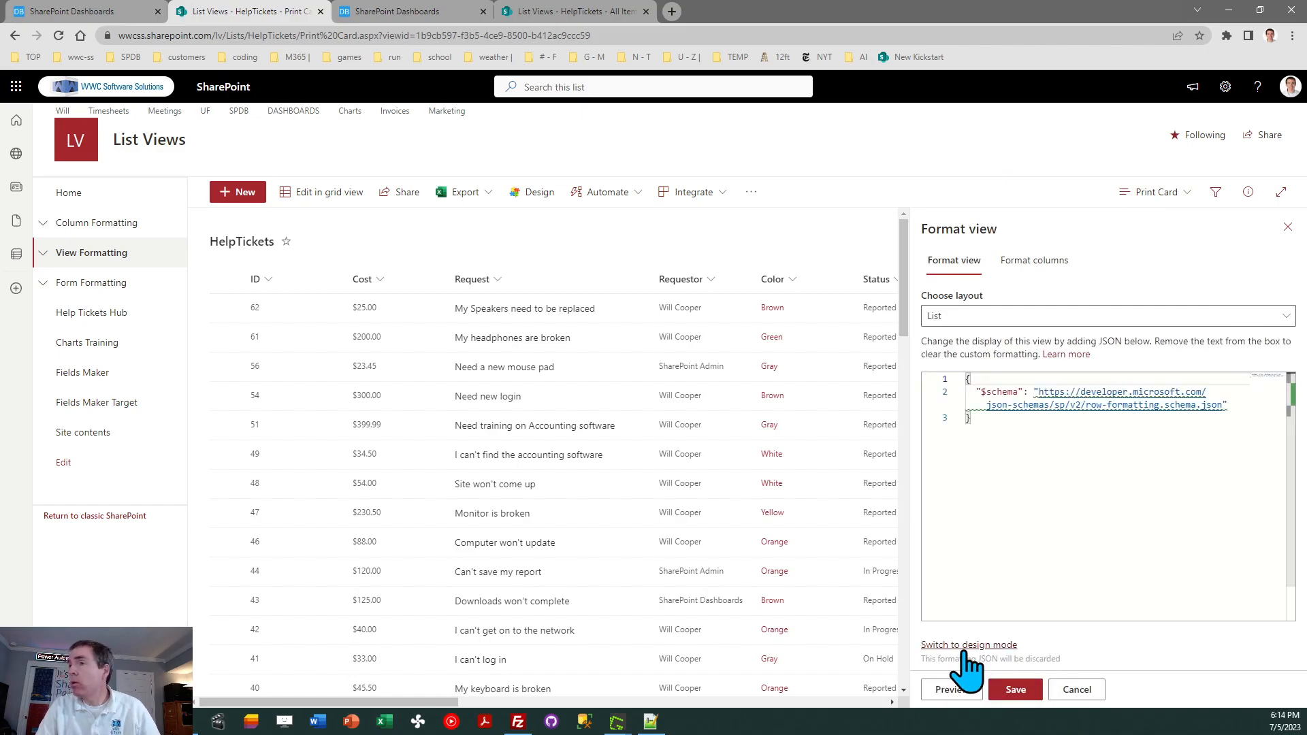
key("ctrl+a")
key("ctrl+v")
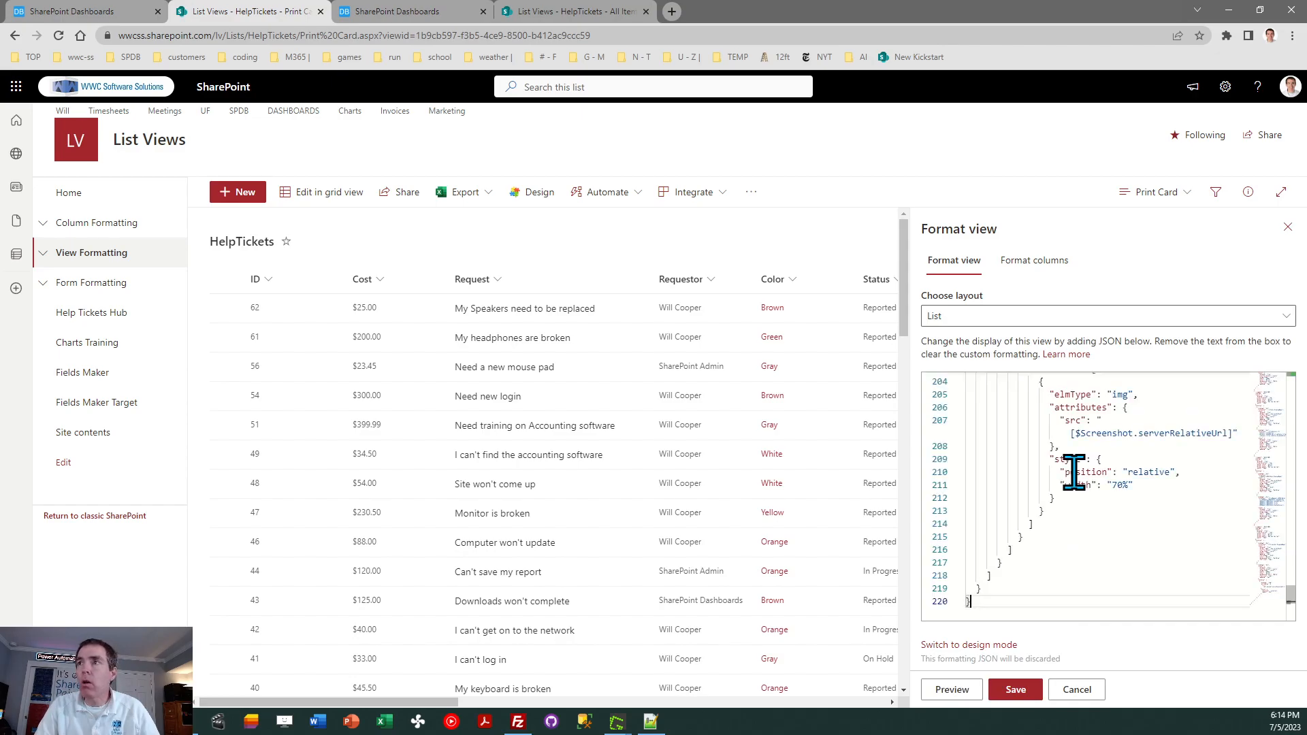
left_click(1010, 690)
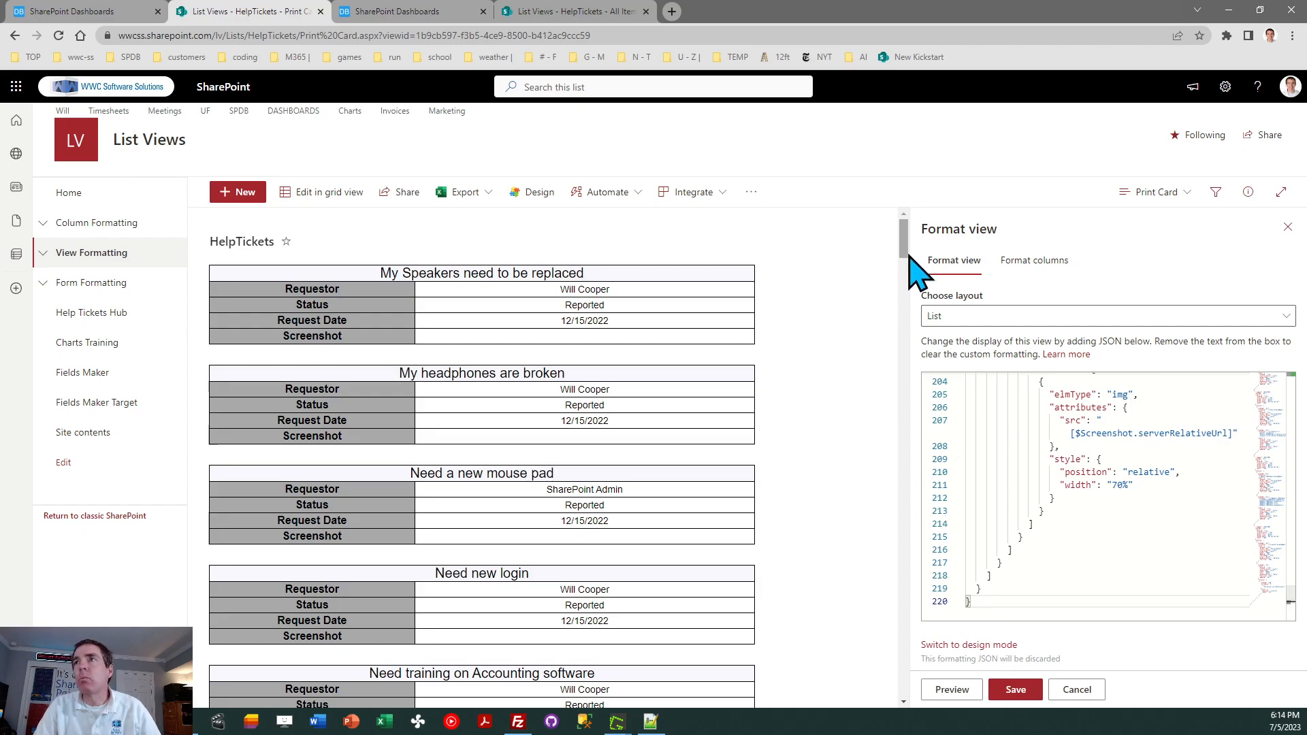
Look through the formatted HelpTickets records, including one with a screenshot, and close the view formatting settings.
left_click_drag(904, 234, 914, 341)
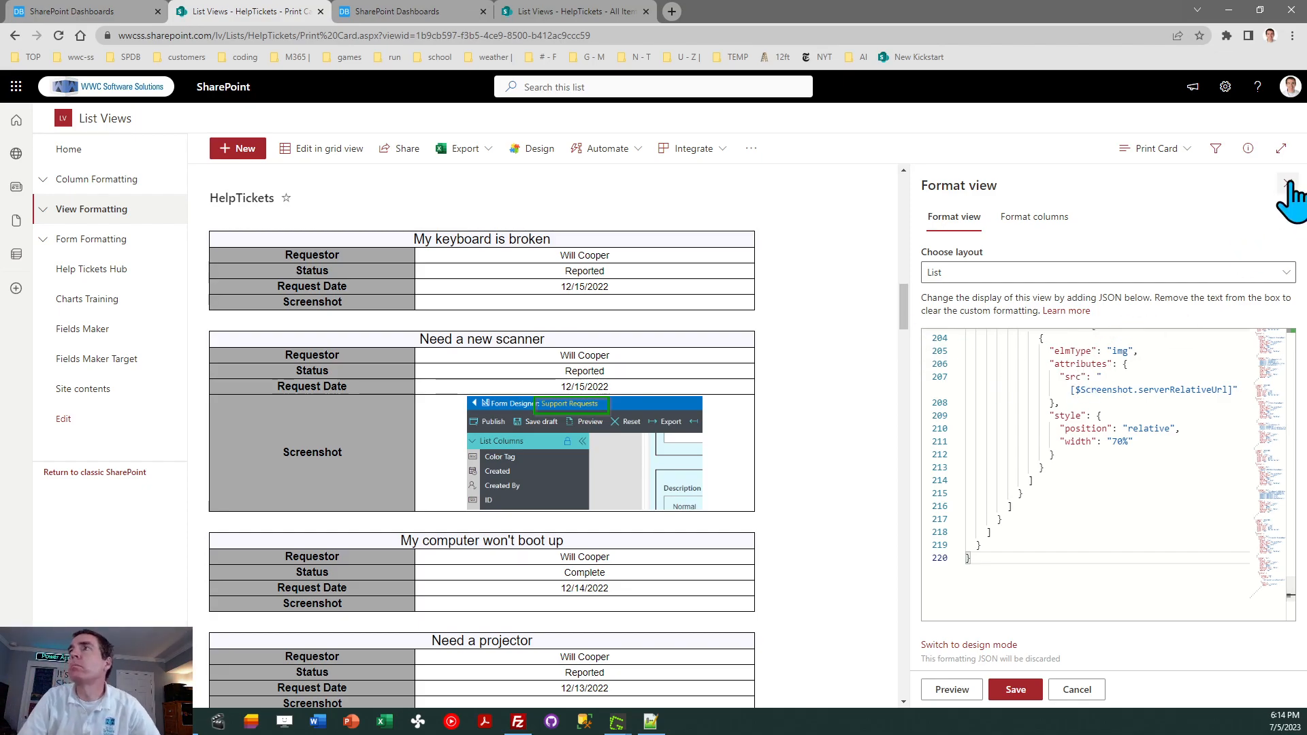
left_click(1287, 184)
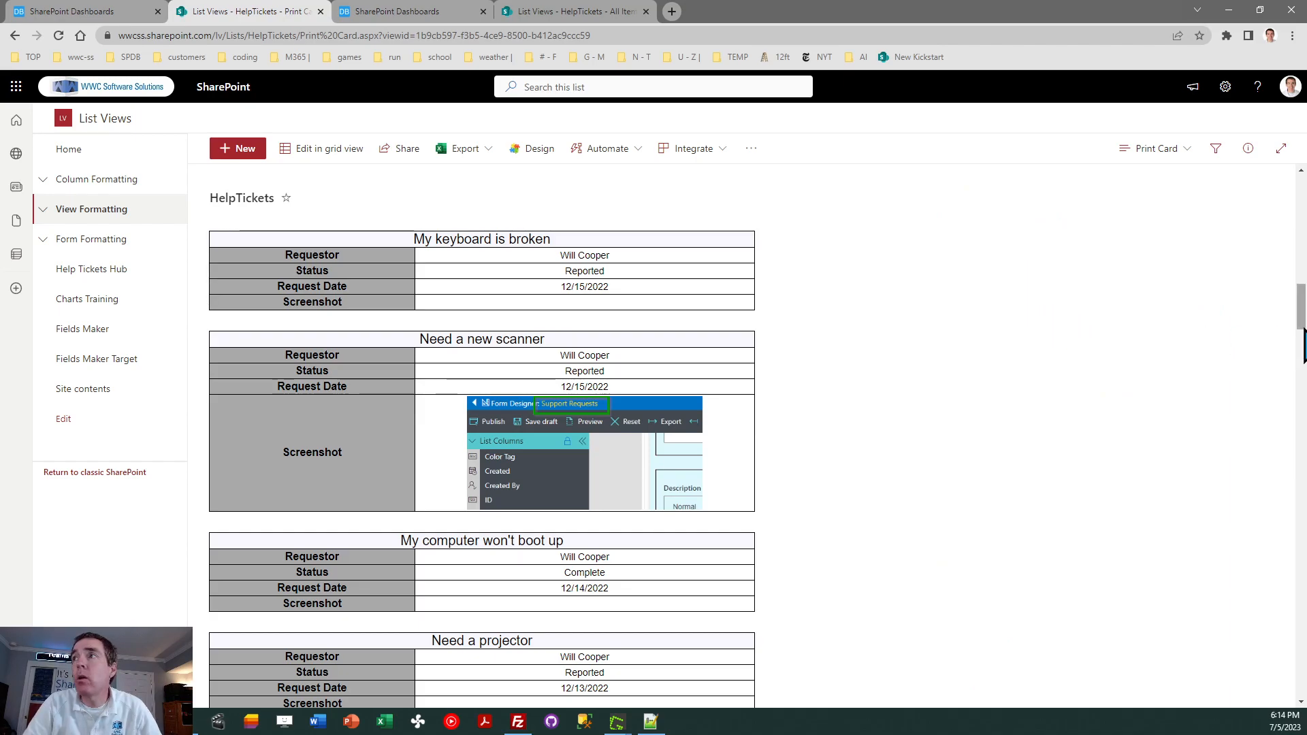
left_click_drag(1302, 303, 1296, 190)
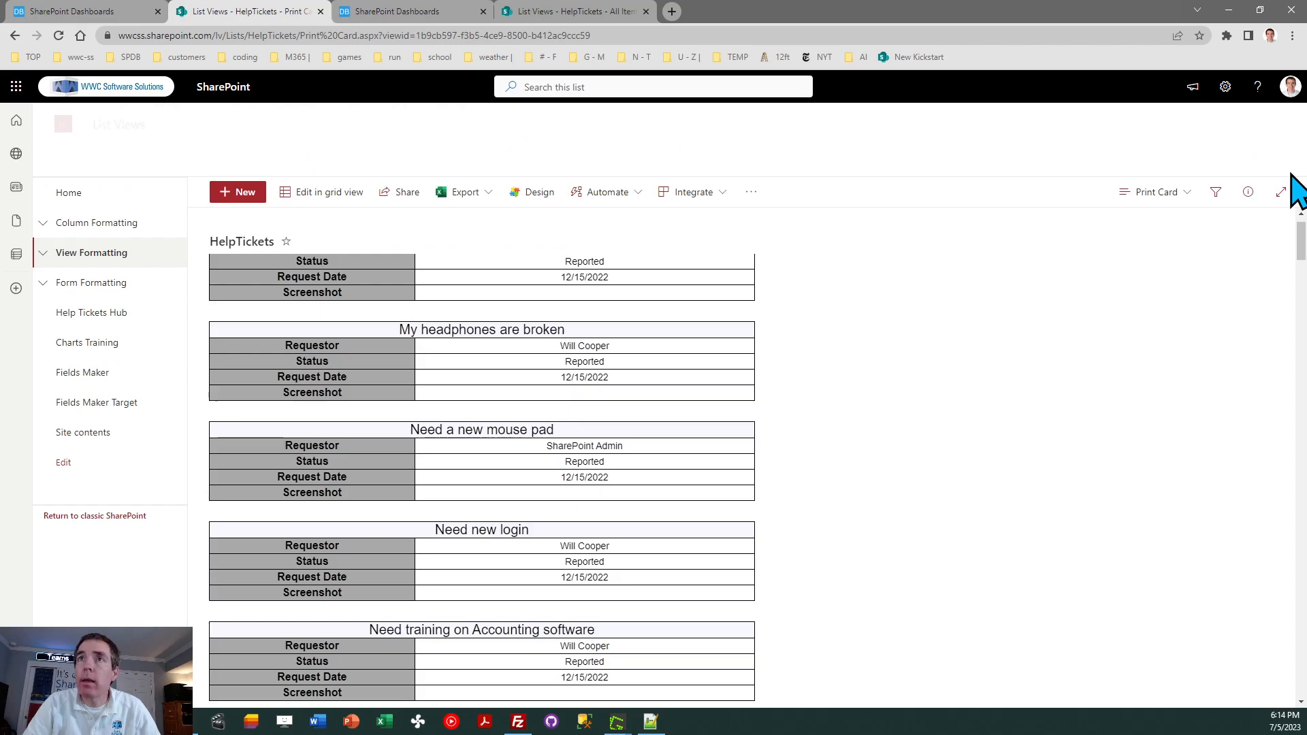
left_click_drag(1301, 262, 1301, 253)
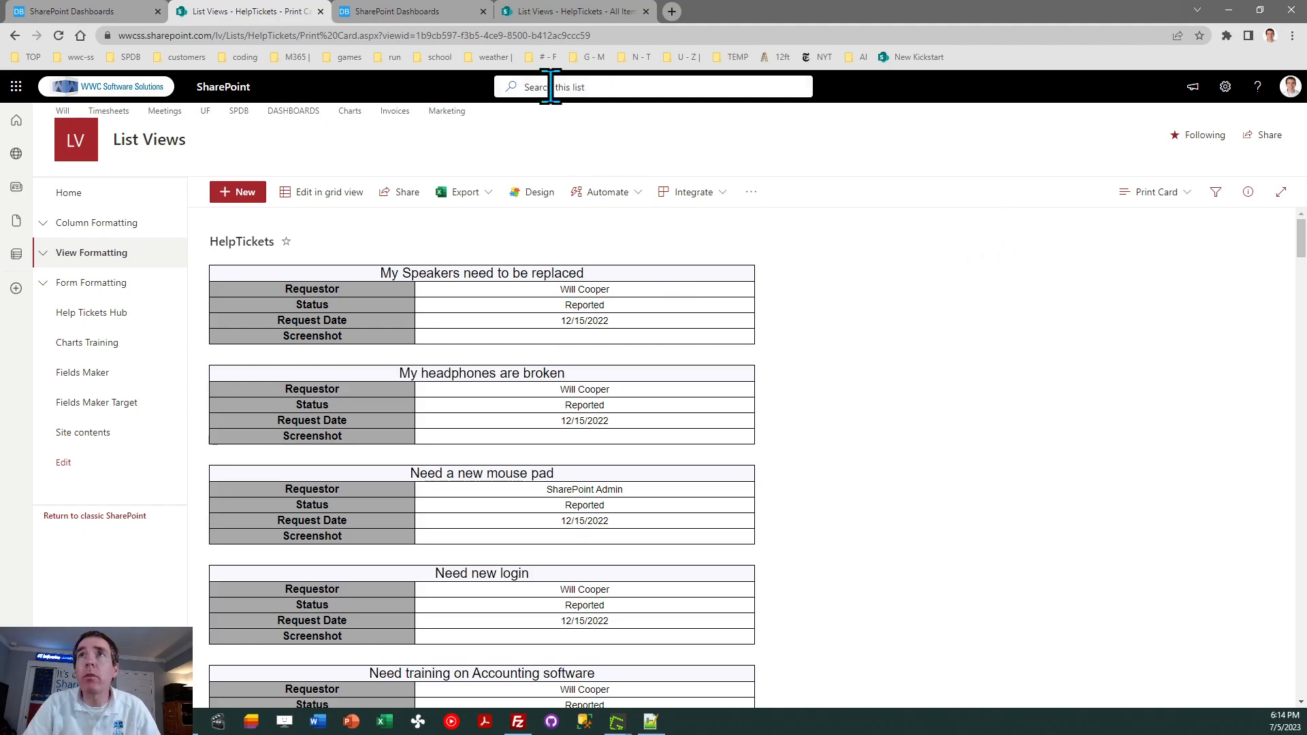
View the print card of the "Need new login" ticket from the All Items view and return to the list.
left_click(554, 14)
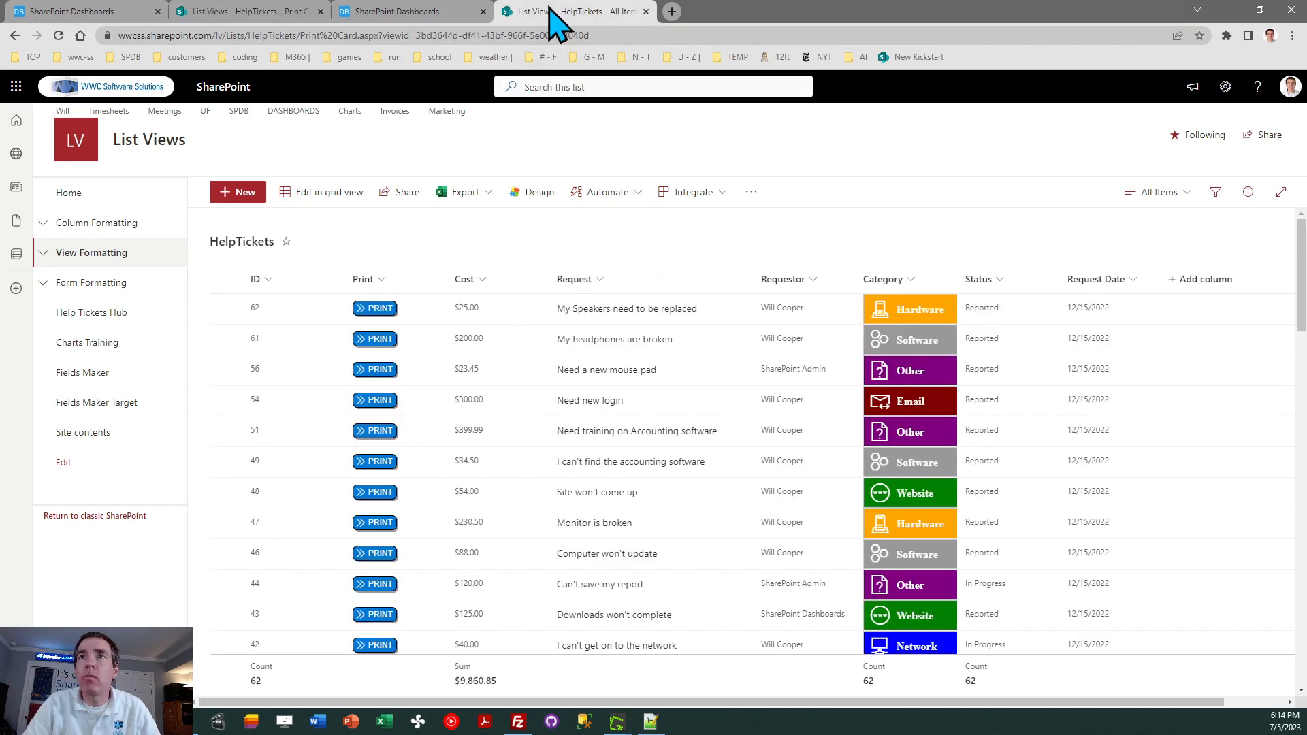
left_click(383, 401)
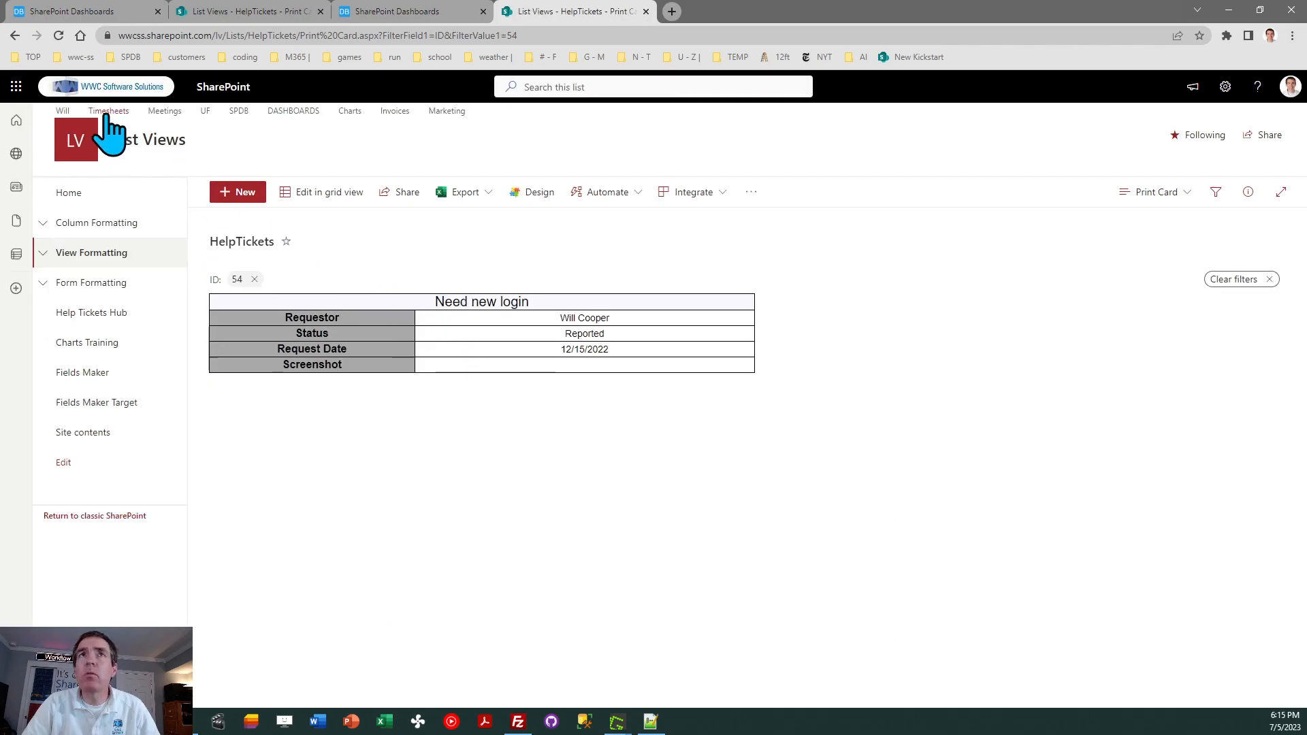
left_click(14, 36)
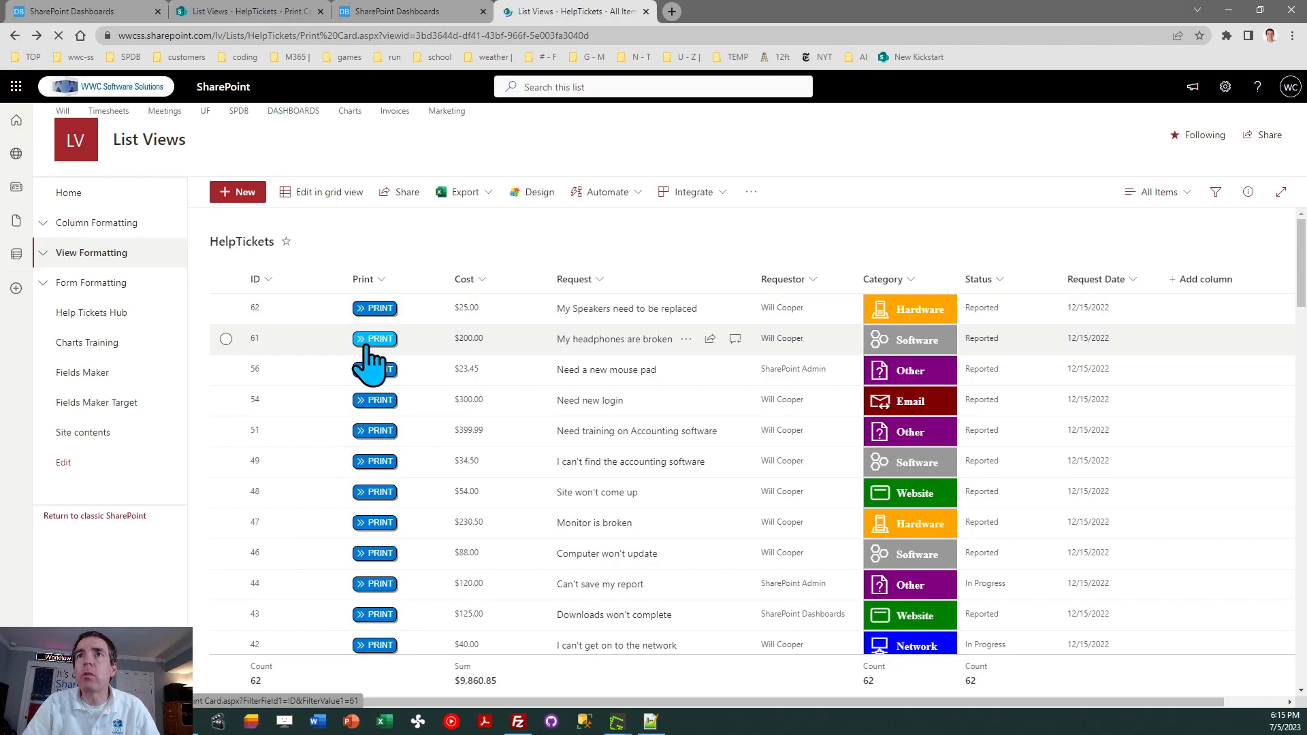
Set the button text to PRINT in the Column - Button / Card Link template of SharePoint Dashboard Maker Pro.
left_click(398, 11)
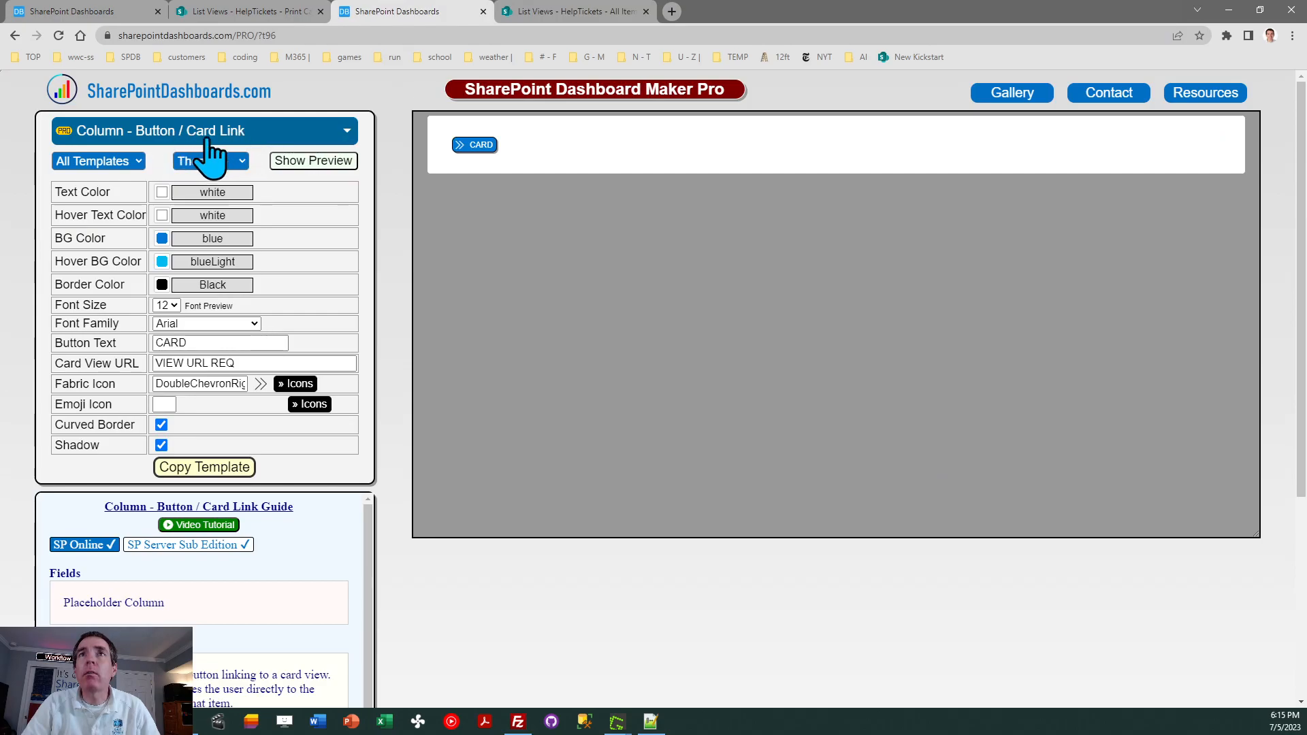
double_click(214, 341)
type("P")
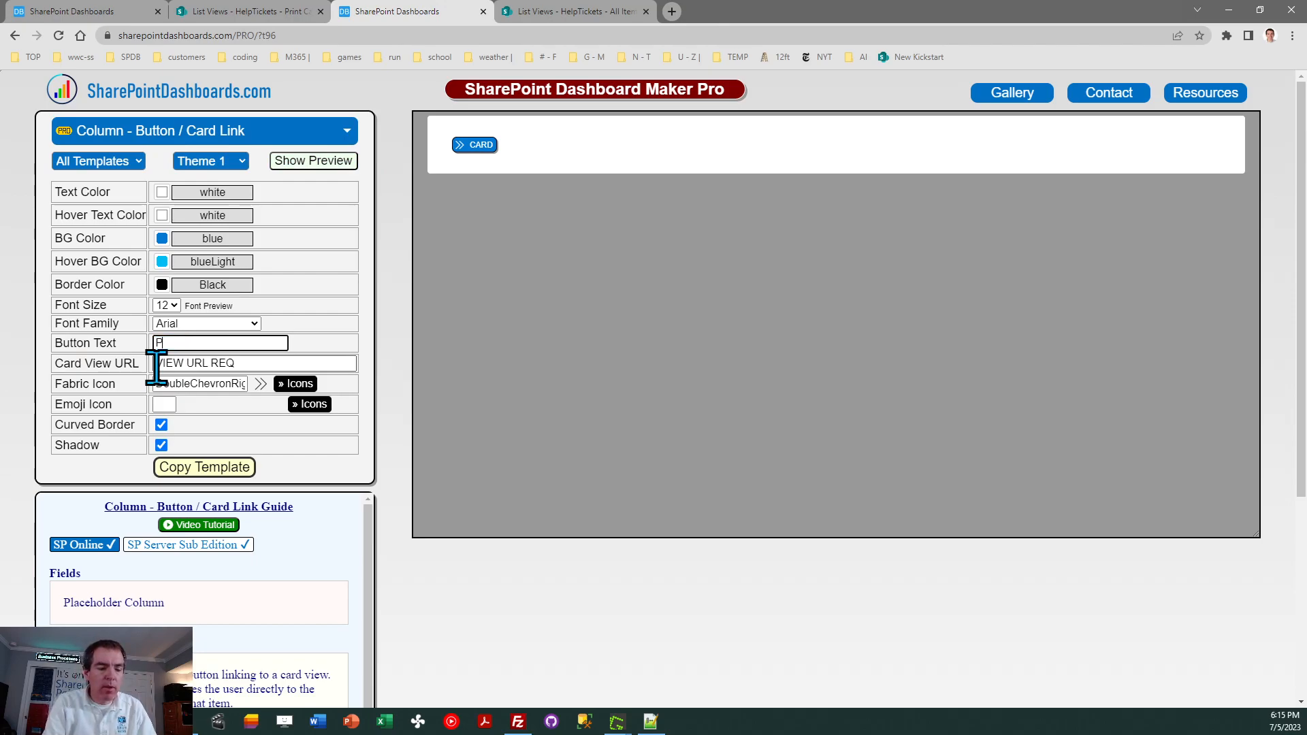
type("RINT")
key("Tab")
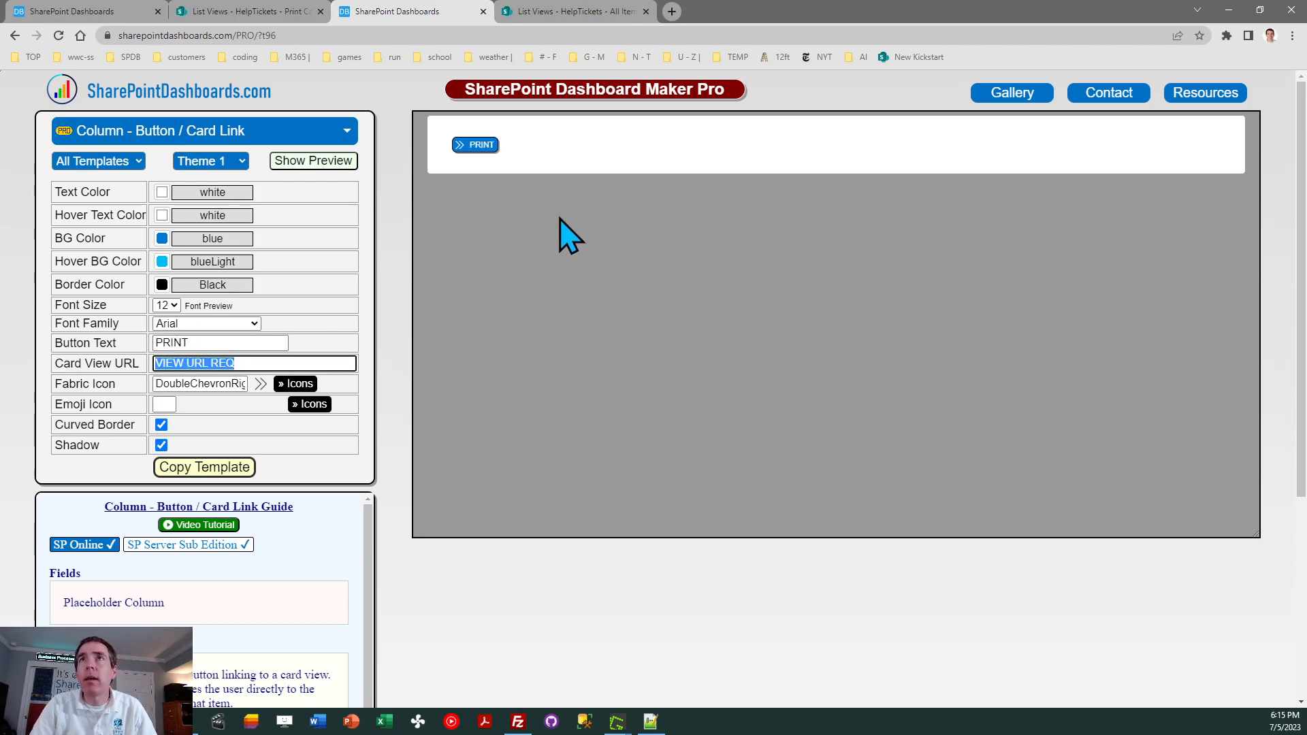
Return to the HelpTickets list and open the "Can't save my report" ticket in its print card, reloading the page.
left_click(575, 12)
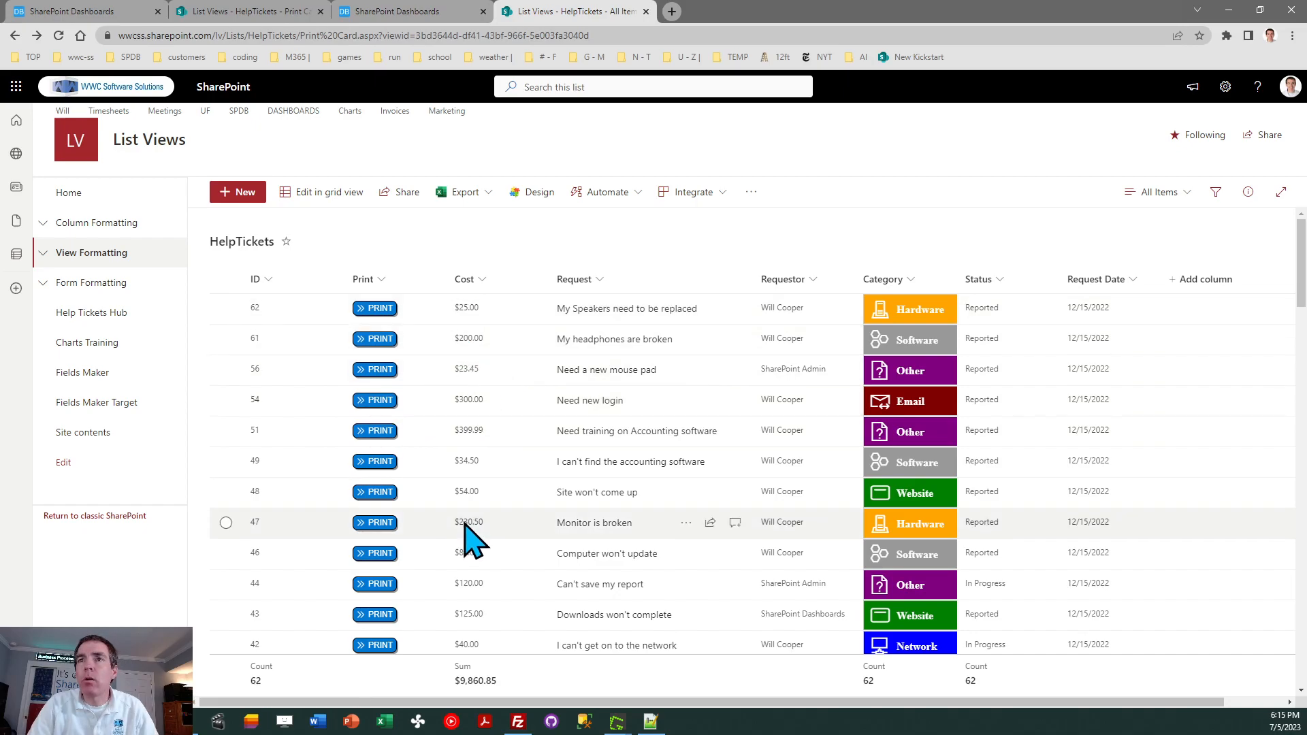
left_click(385, 583)
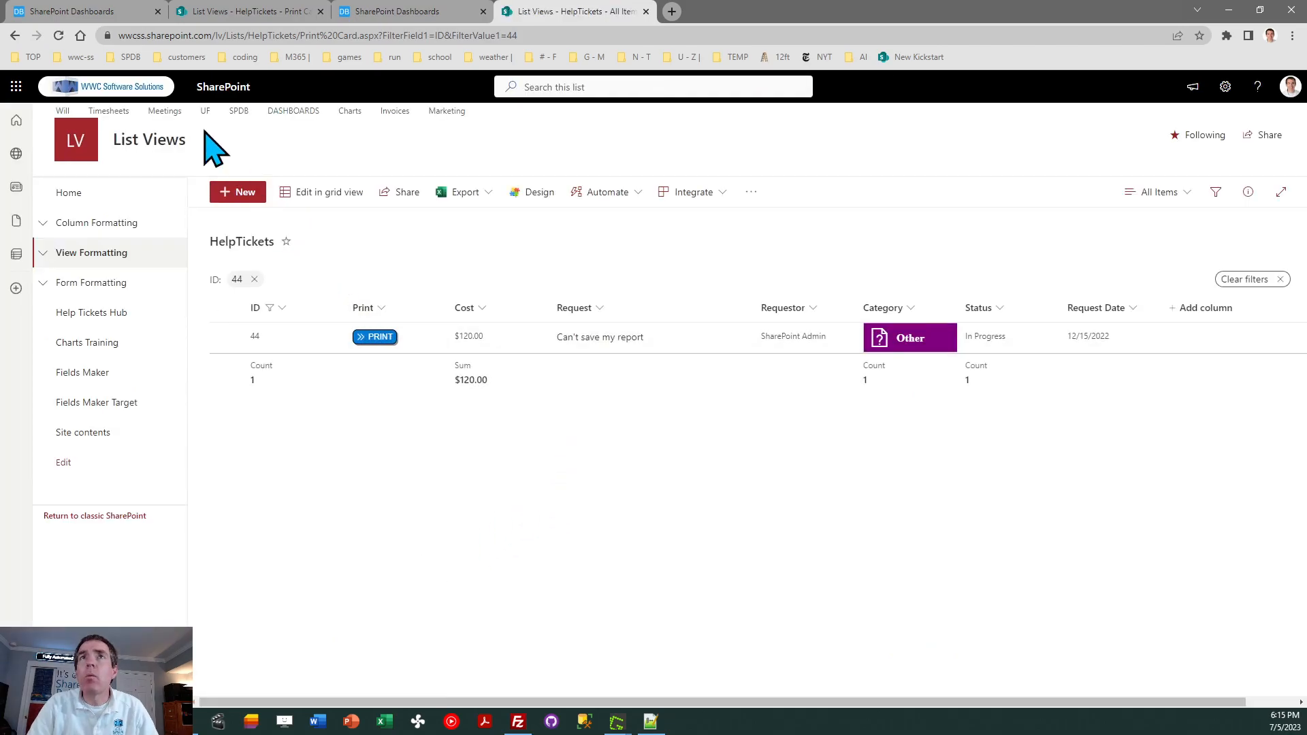
left_click(58, 35)
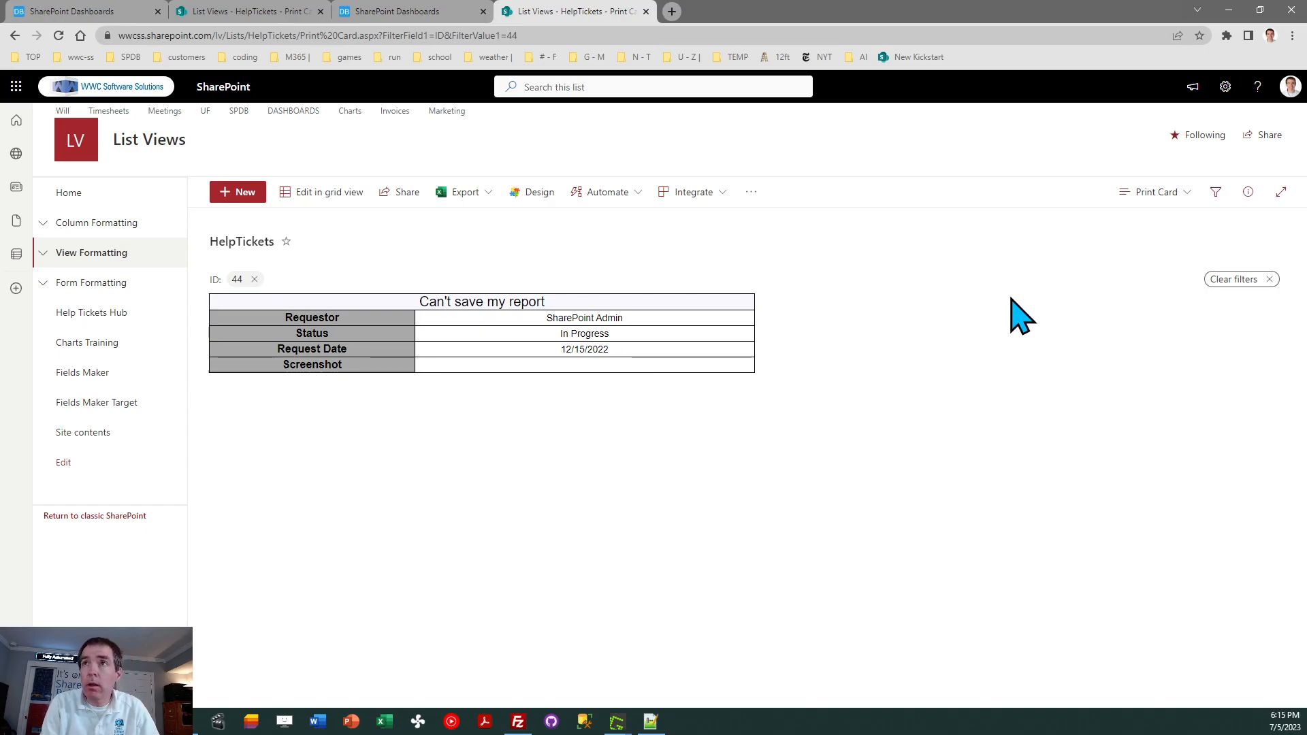
Open the print preview of the ticket card, set the color option to Color and review the additional print settings.
key("ctrl+p")
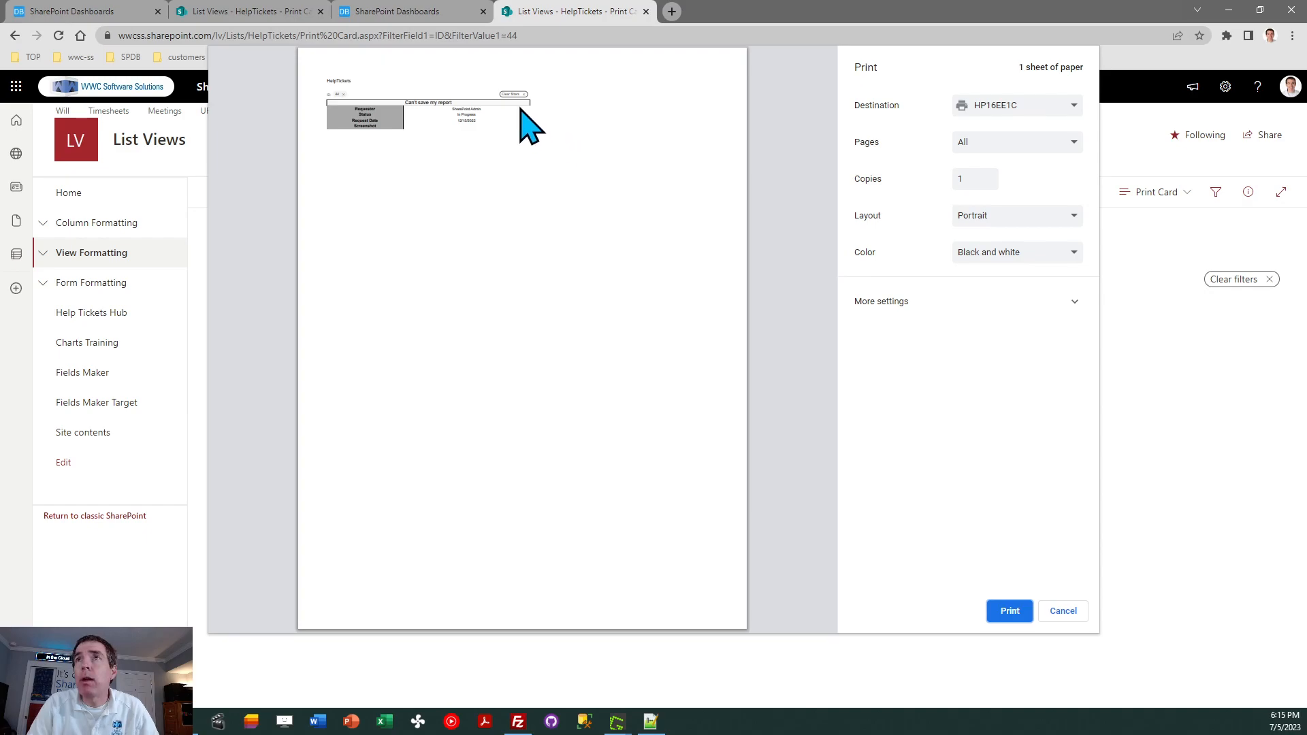
left_click(1034, 245)
left_click(1019, 279)
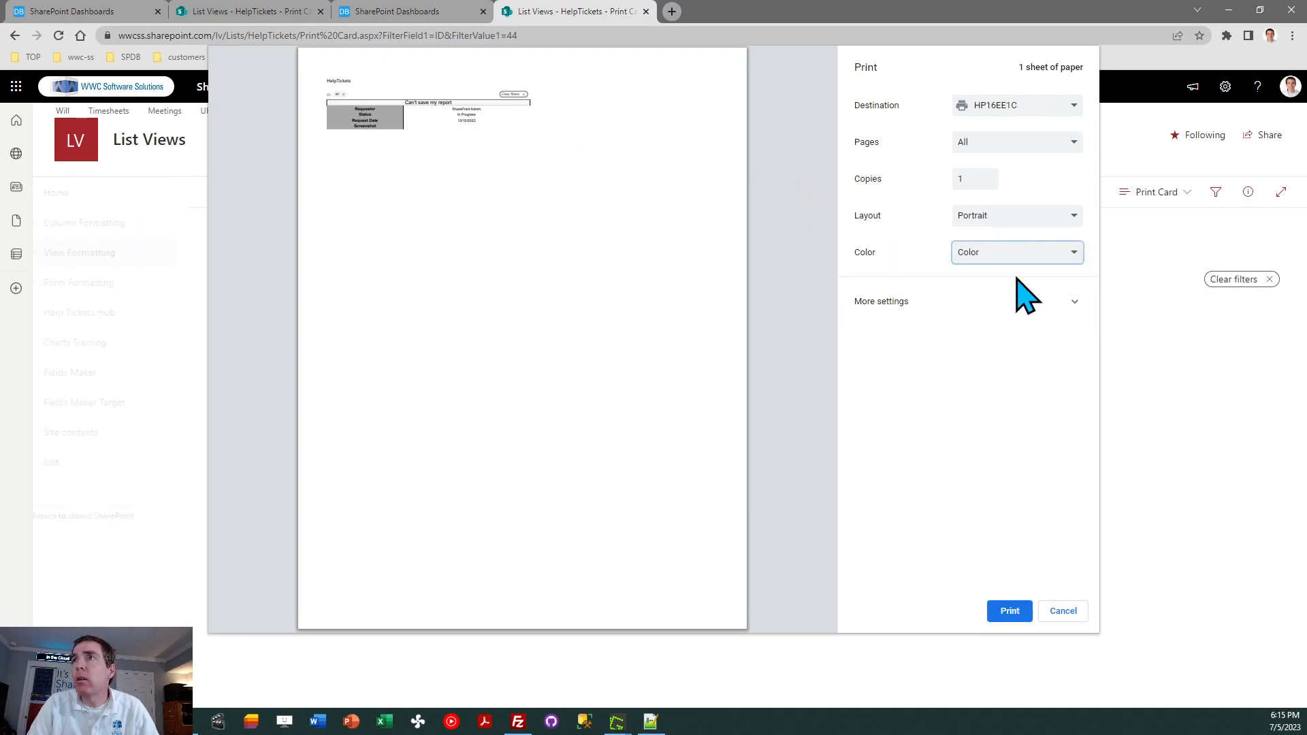
left_click(949, 307)
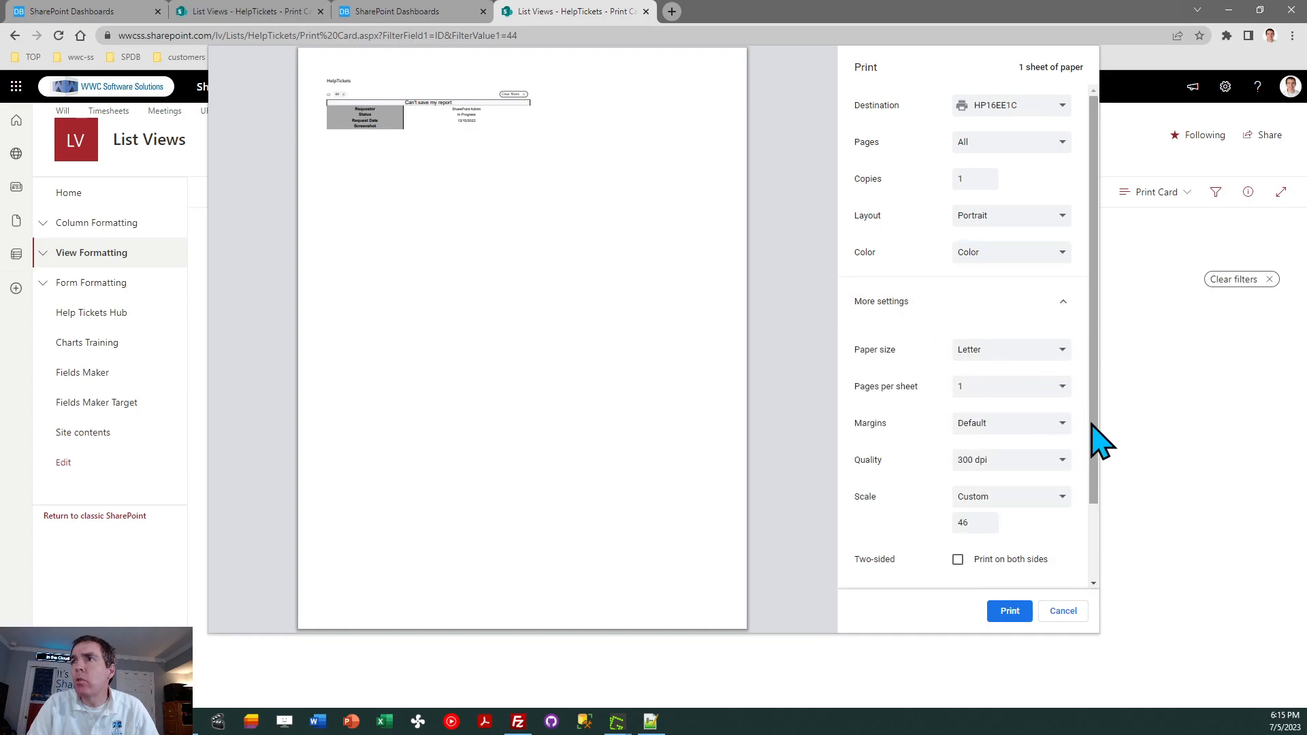
left_click_drag(1093, 429, 1093, 538)
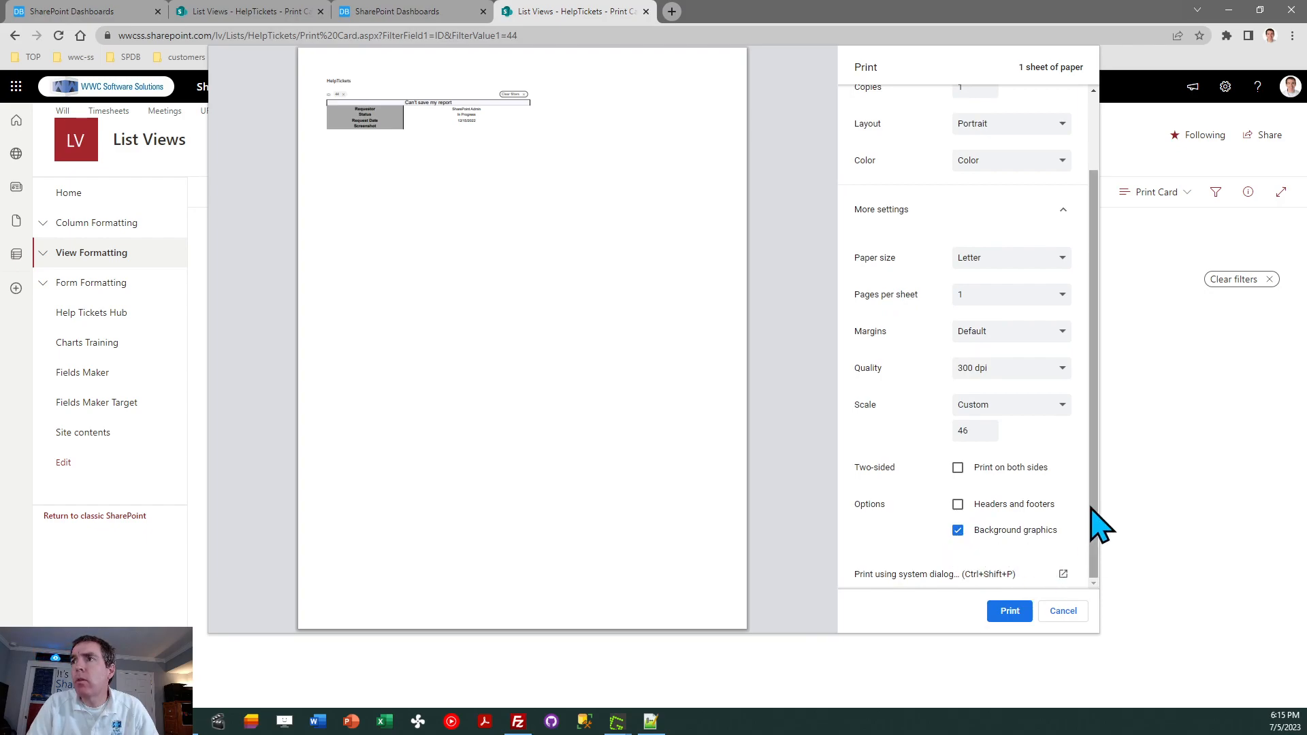
left_click_drag(1087, 513, 1085, 334)
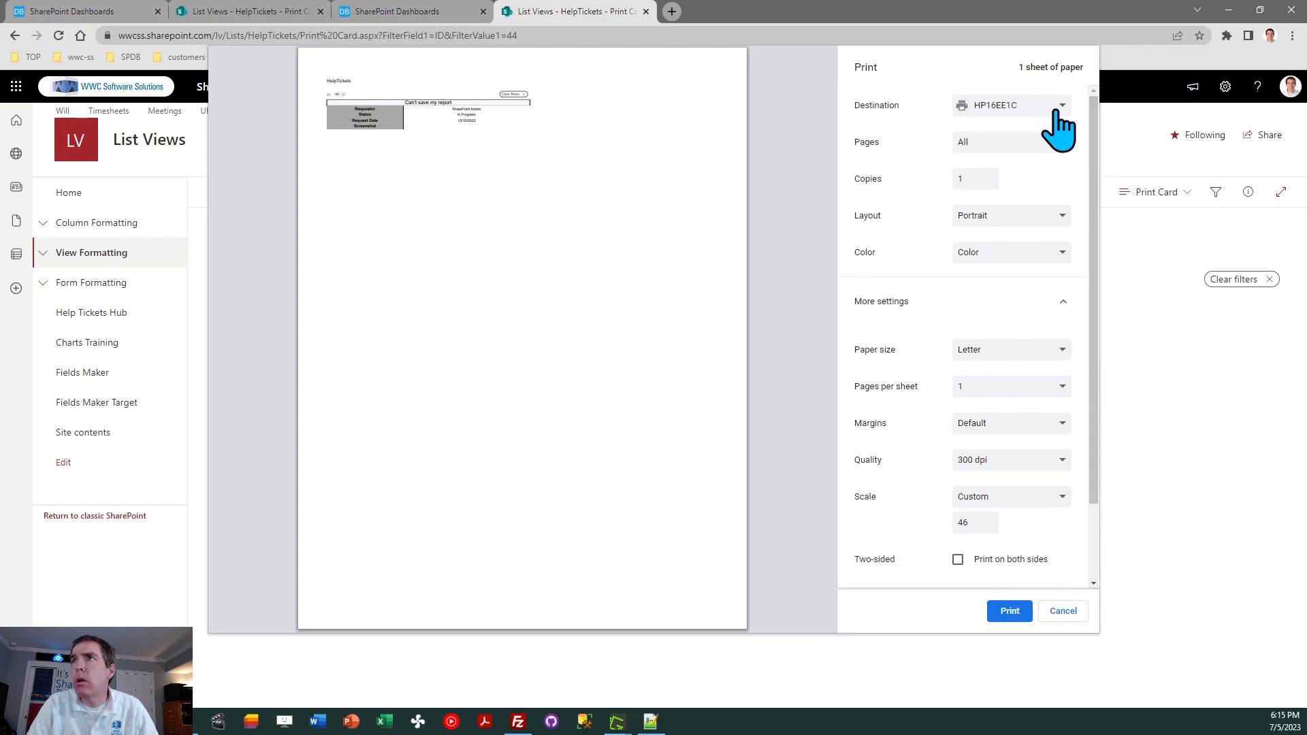
Choose Save as PDF as the print destination and cancel the print dialog.
left_click(1019, 109)
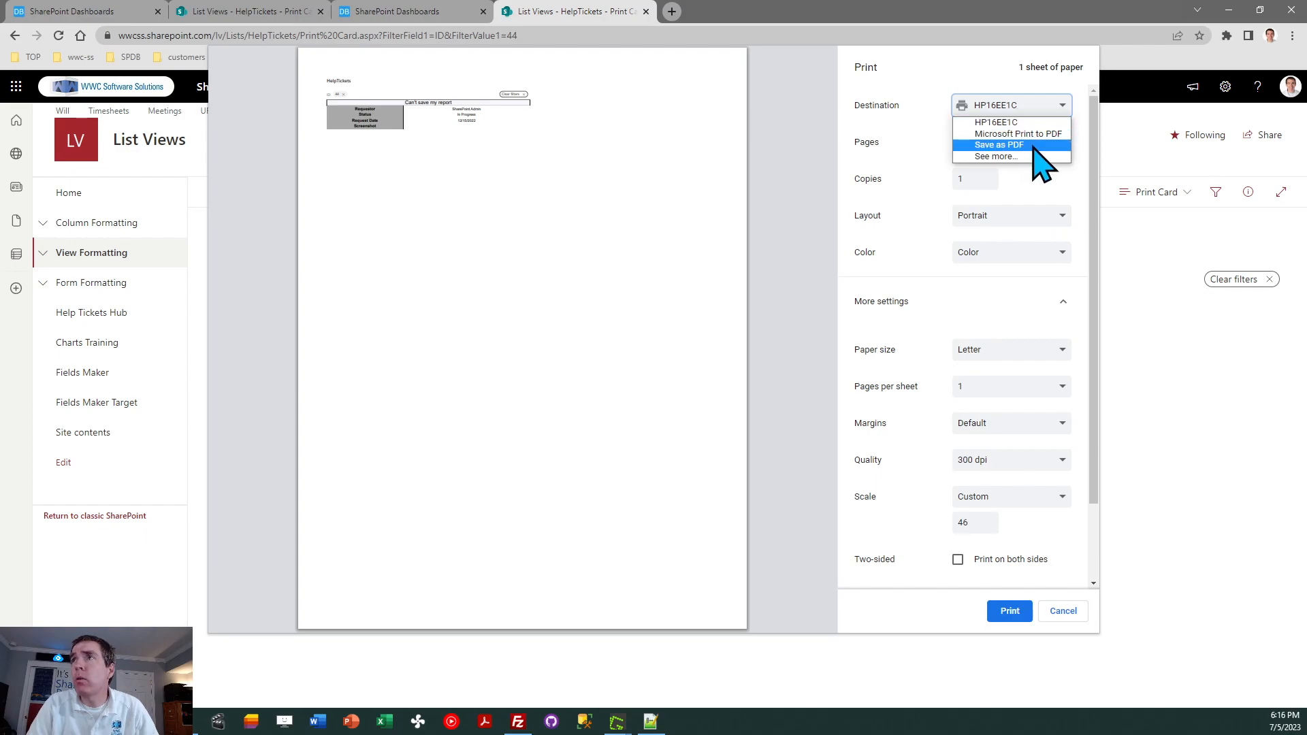
left_click(1033, 146)
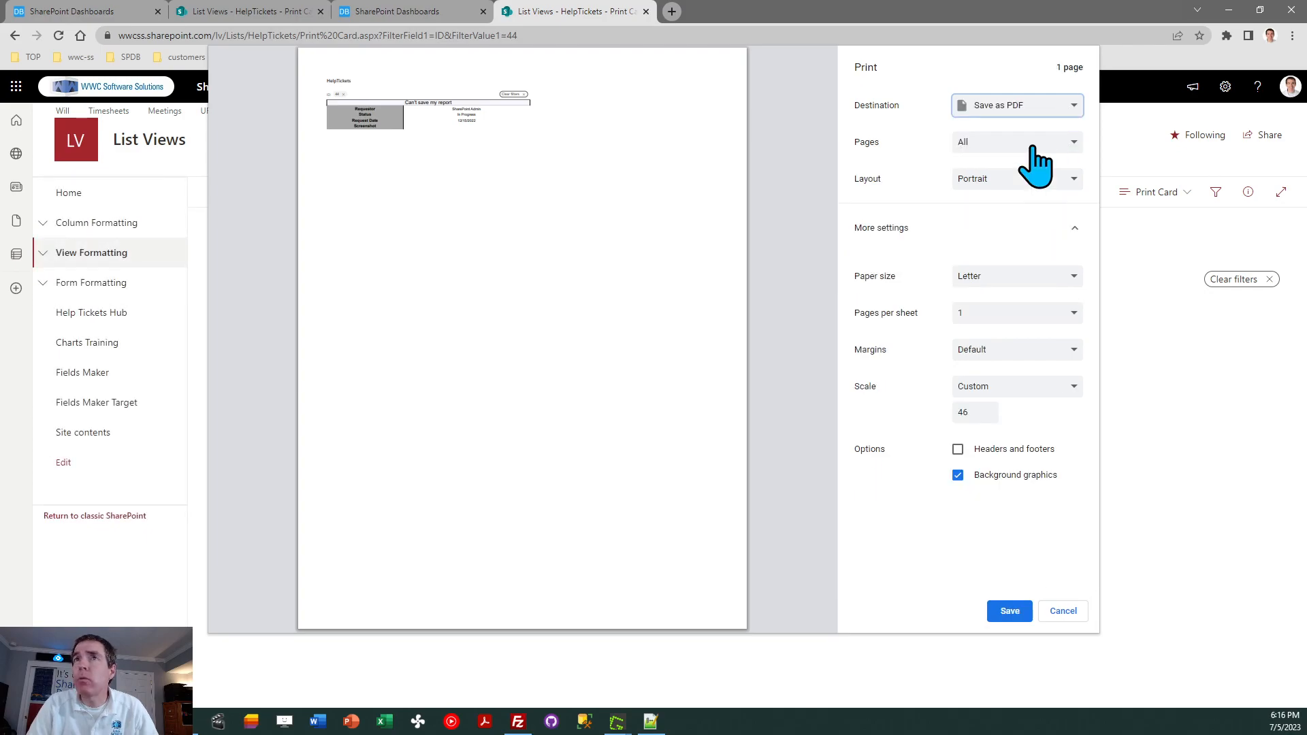
left_click(1064, 612)
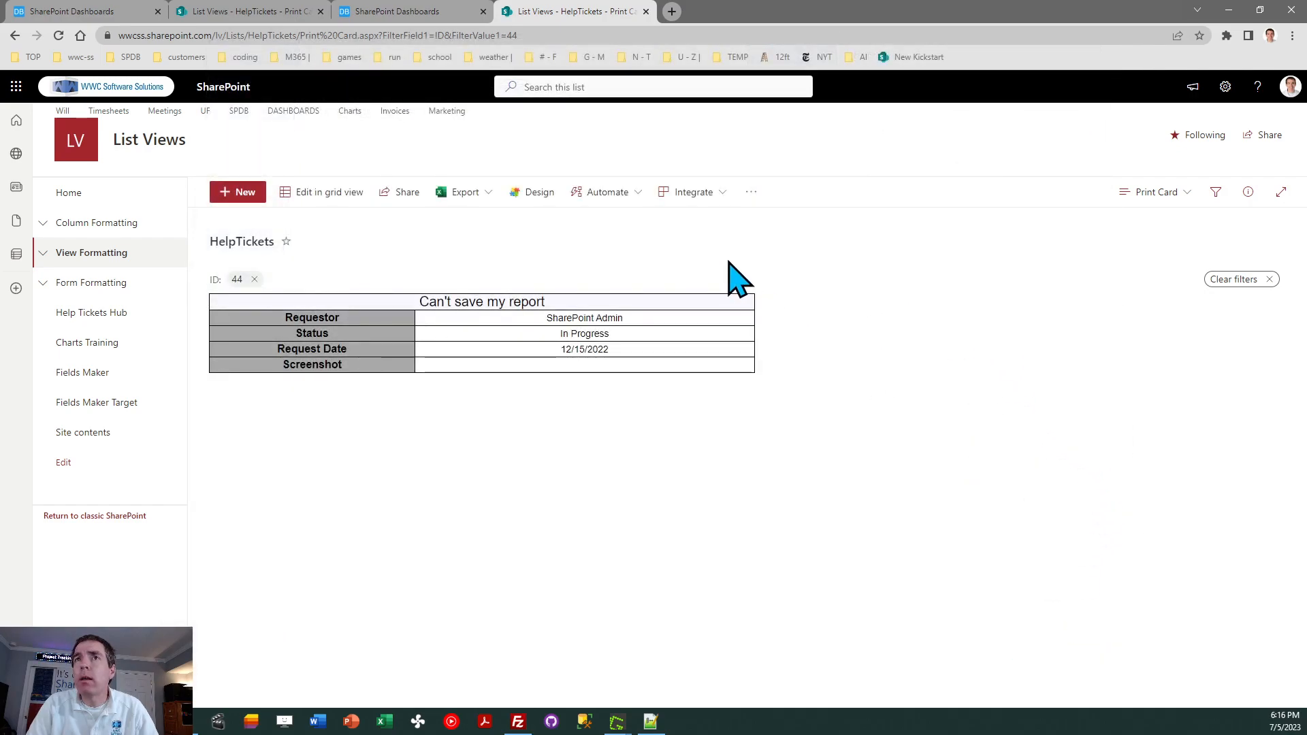
In the View - Print Record template, set label column width to 219, value column width to 609, cell padding to 4 and border width to 2.
left_click(14, 35)
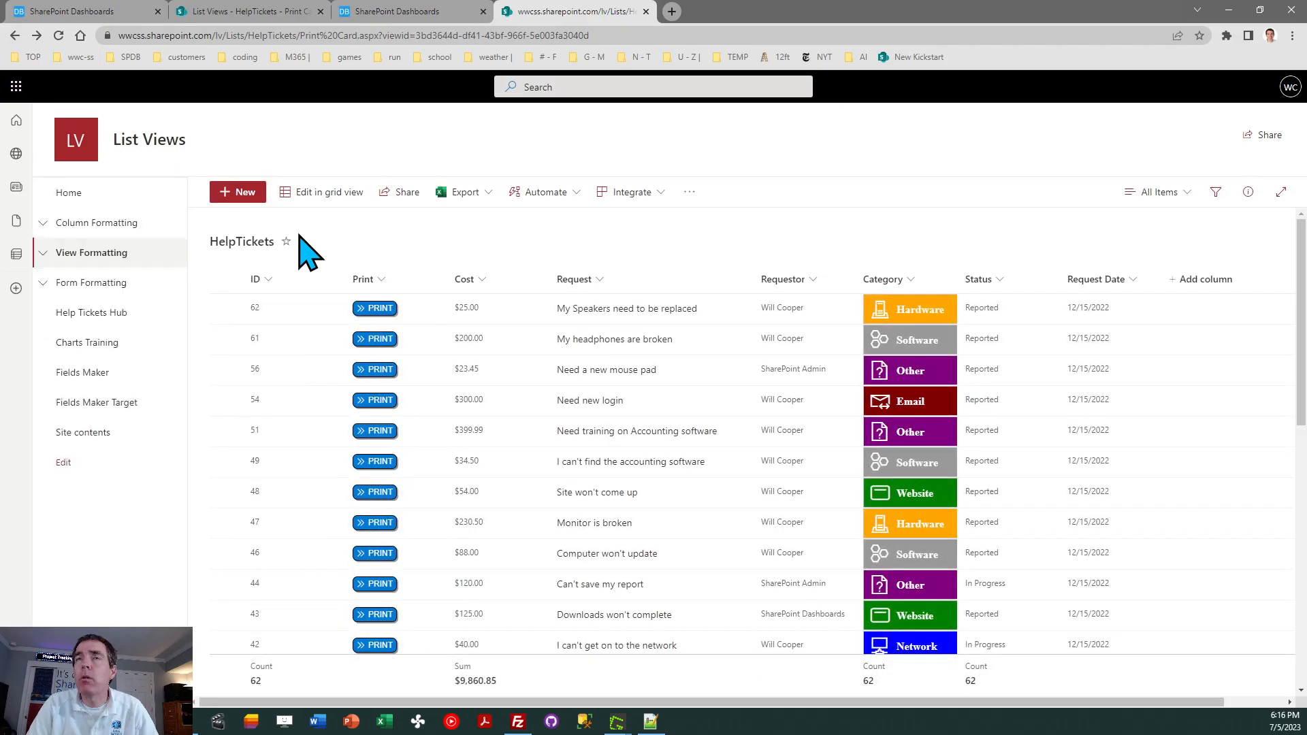
left_click(376, 14)
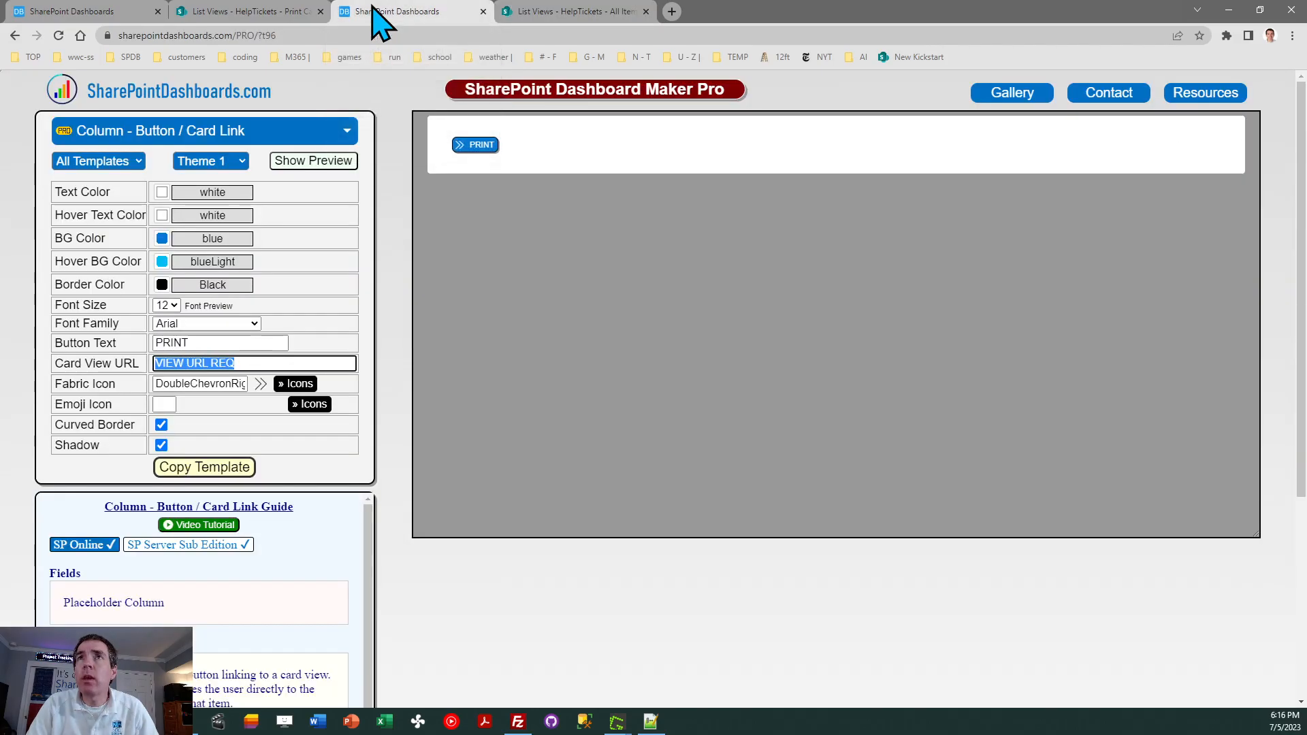
left_click(95, 12)
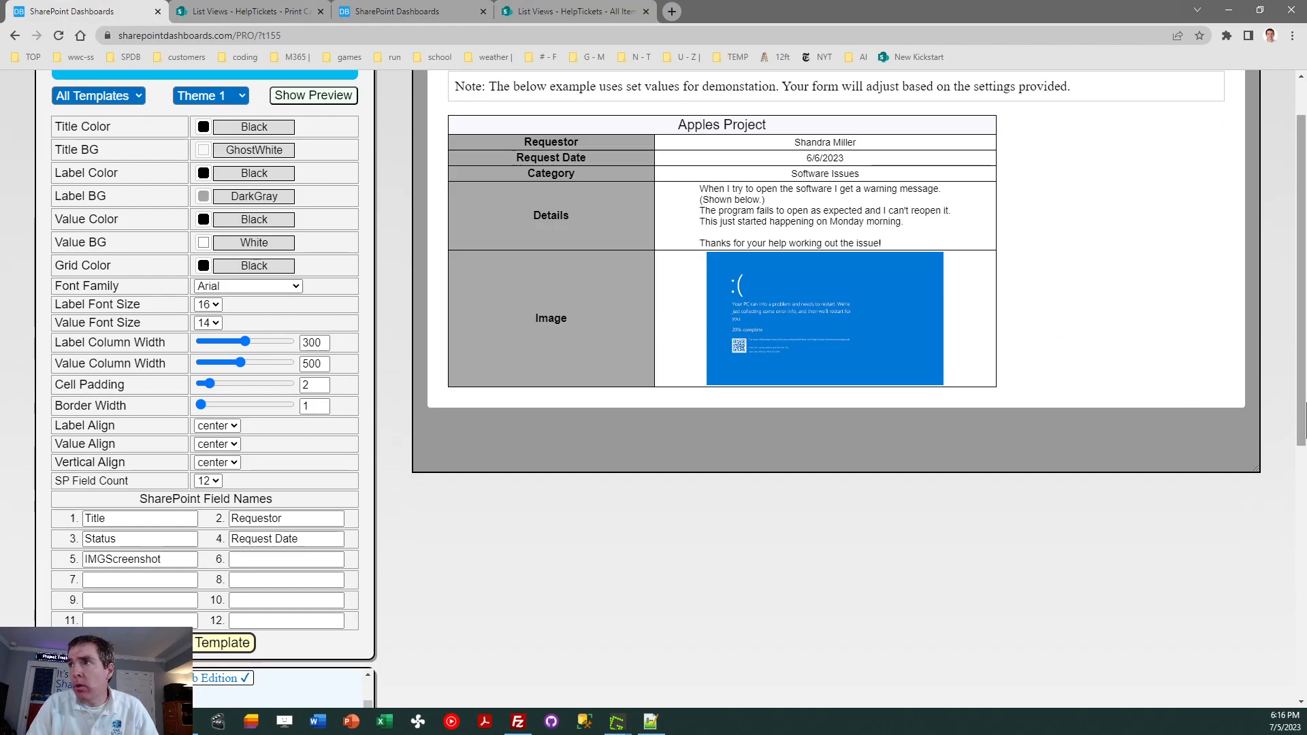
scroll(1298, 345, "up", 1)
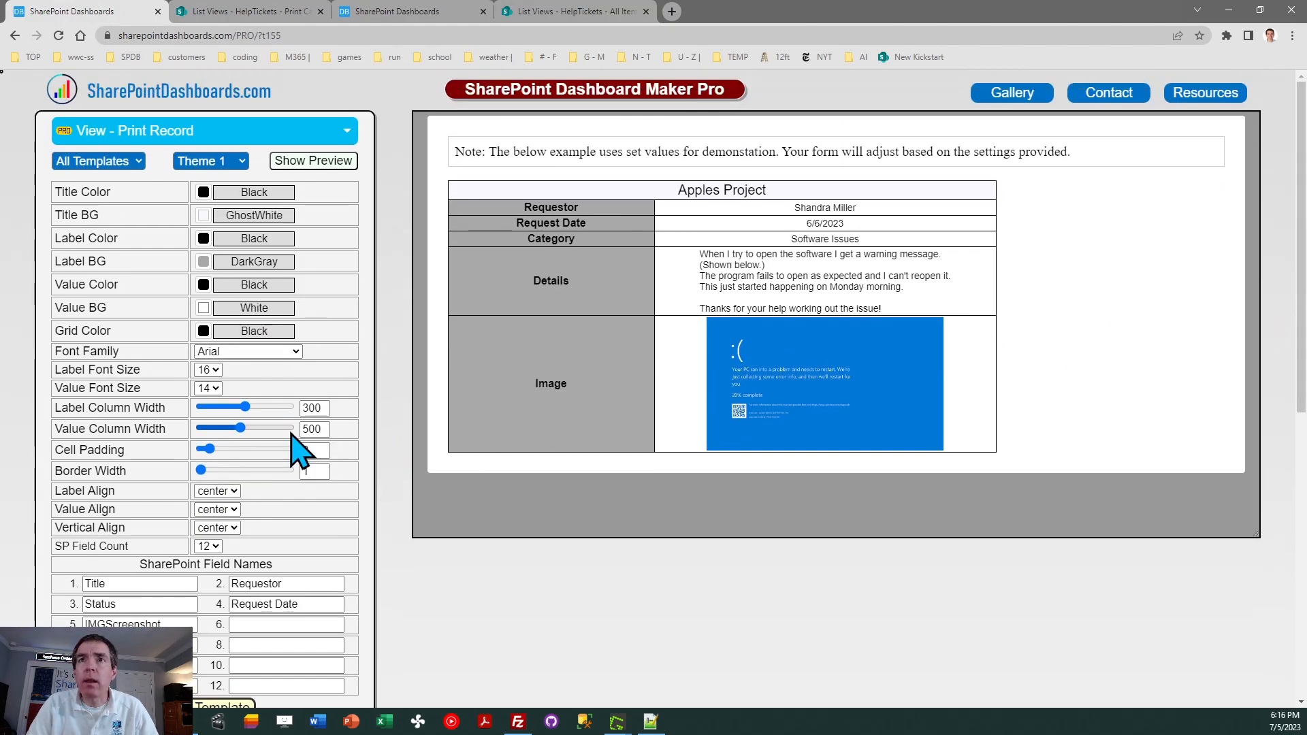
left_click_drag(245, 407, 224, 469)
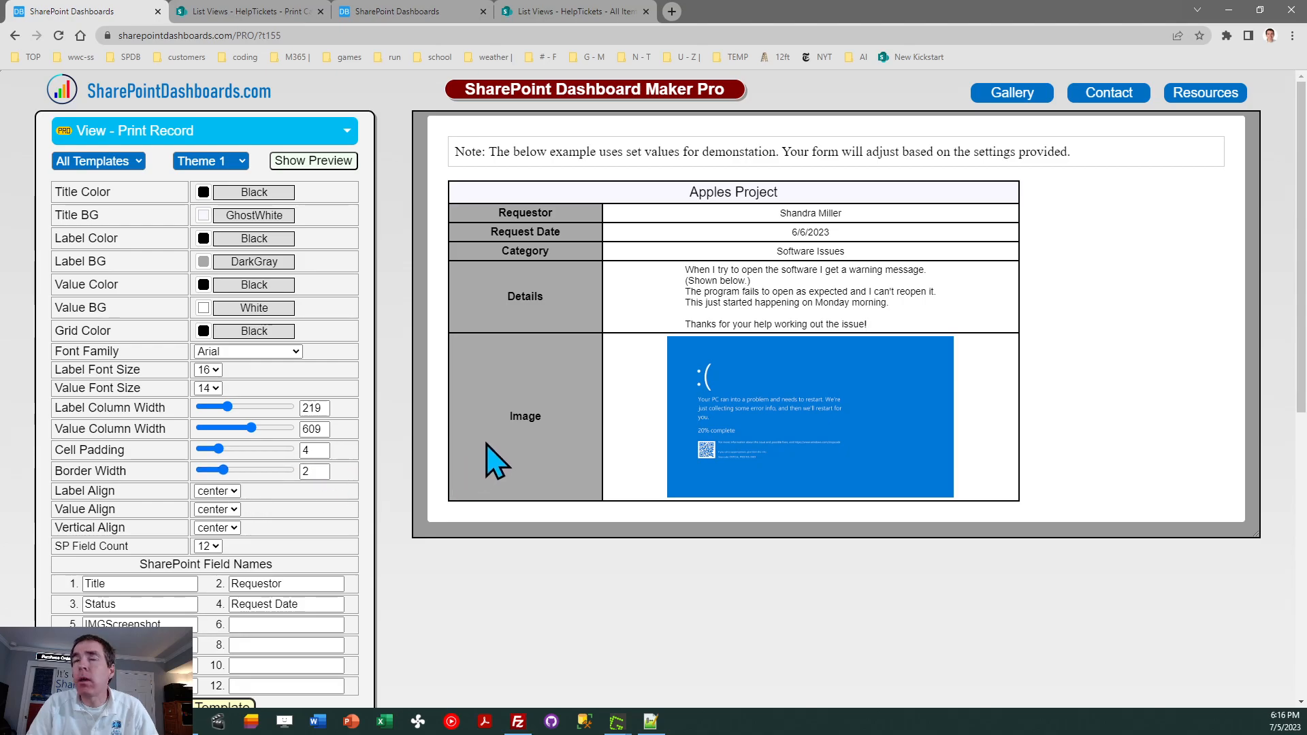